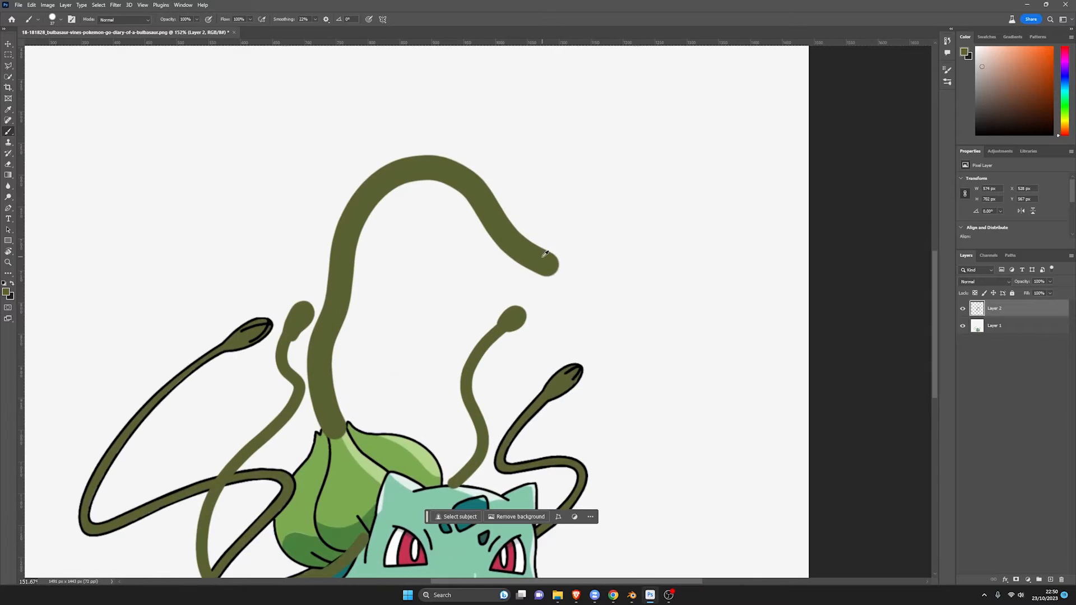
# - Finish the large vine's end with a purple bud on a new layer and set that layer's blend mode to Hard Light
pyautogui.moveTo(555, 263)
pyautogui.mouseDown()
pyautogui.moveTo(616, 297)
pyautogui.moveTo(586, 256)
pyautogui.mouseUp()
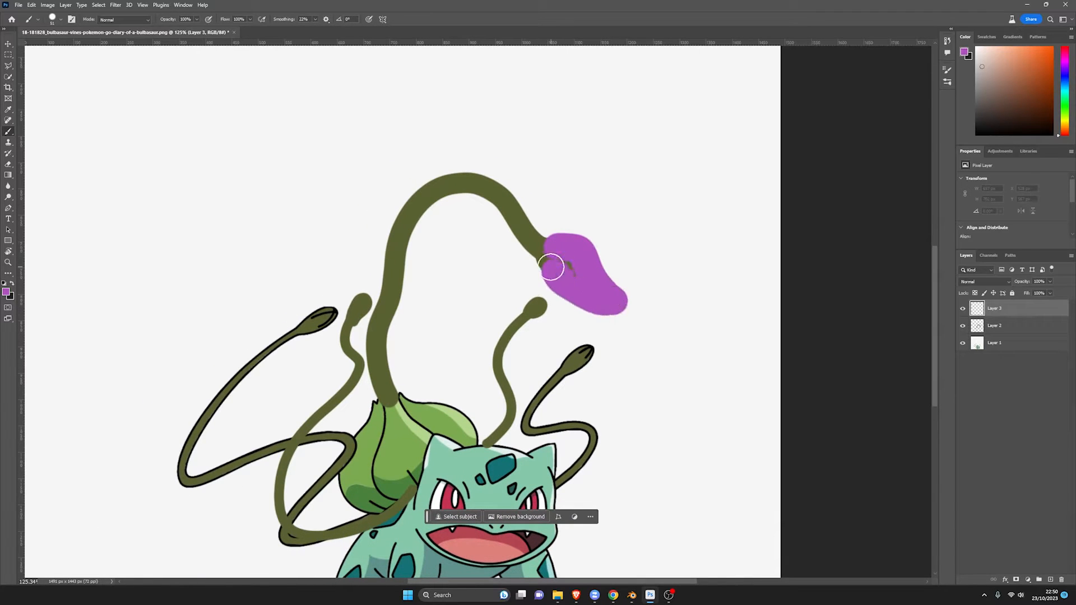
pyautogui.click(980, 283)
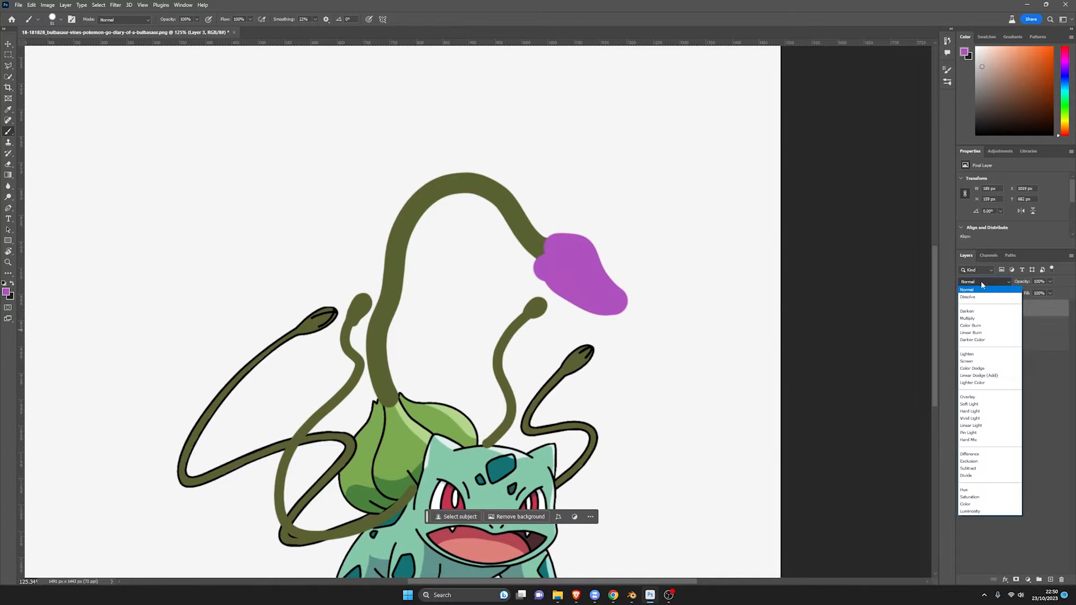
pyautogui.click(976, 412)
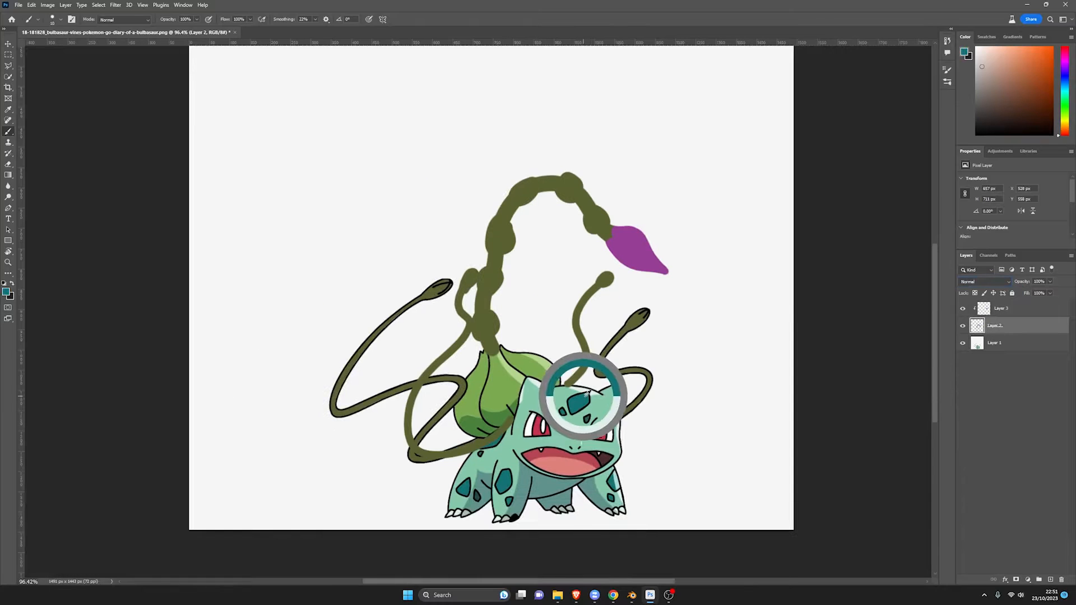
# - Sample the dark teal from Bulbasaur's forehead spot and sketch short diagonal motion lines beside the purple bud on Layer 2
pyautogui.keyDown('alt'); pyautogui.click(589, 395); pyautogui.keyUp('alt')
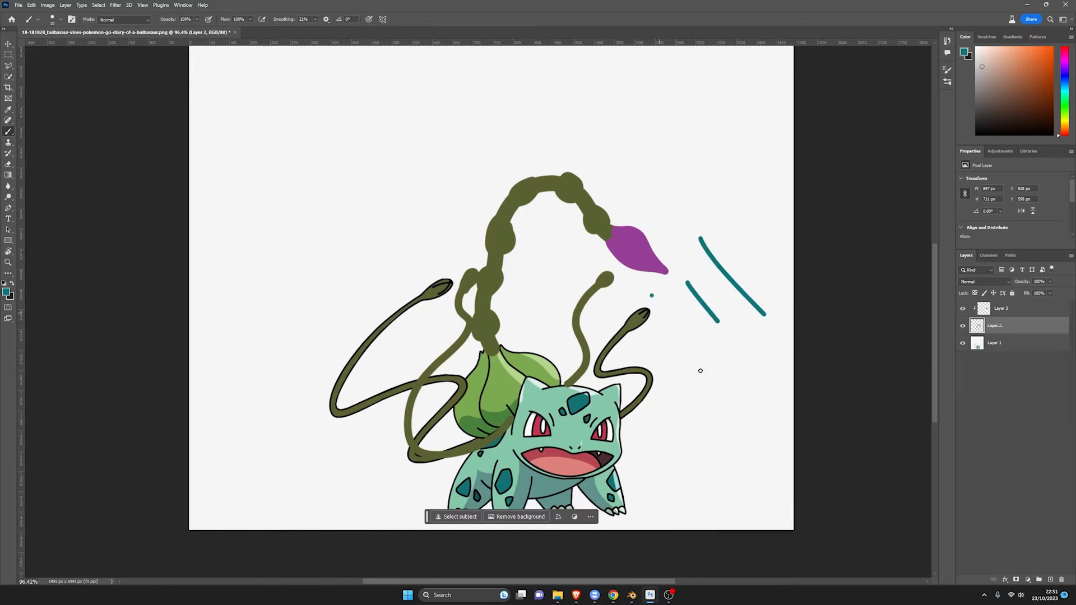
pyautogui.keyDown('alt'); pyautogui.scroll(-3, 743, 415); pyautogui.keyUp('alt')
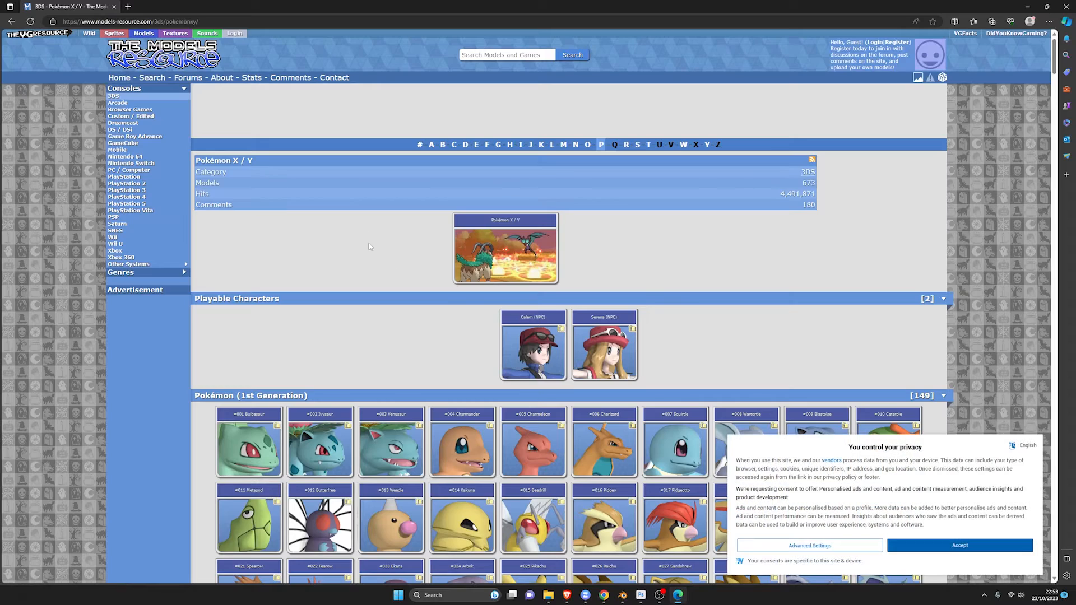
# - In the browser, open the #001 Bulbasaur model from the Pokémon X / Y page on The Models Resource
pyautogui.scroll(-3, 333, 235)
pyautogui.scroll(-2, 334, 238)
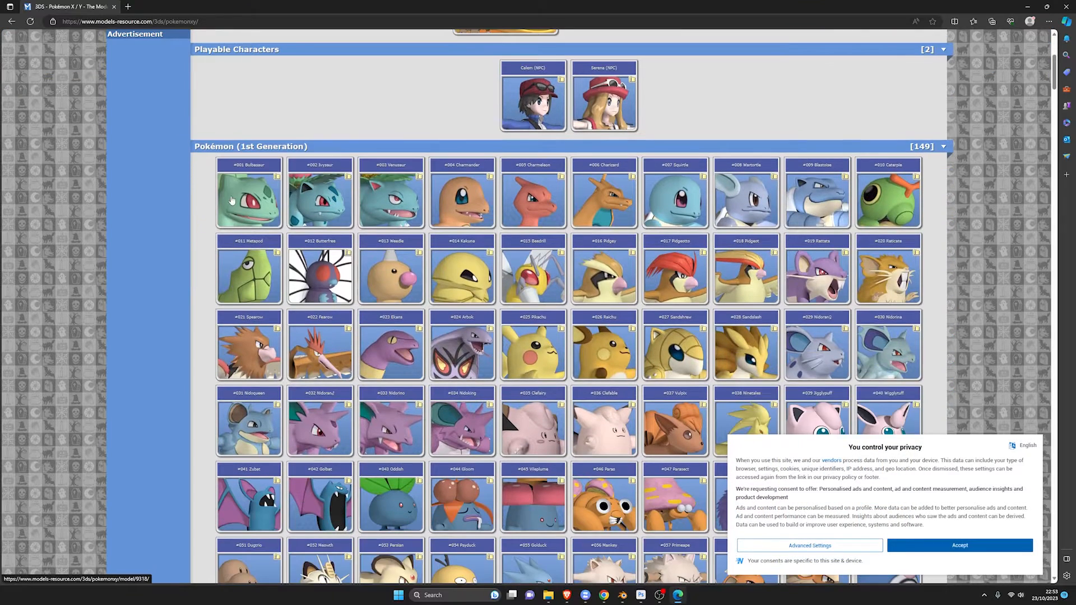
pyautogui.click(232, 200)
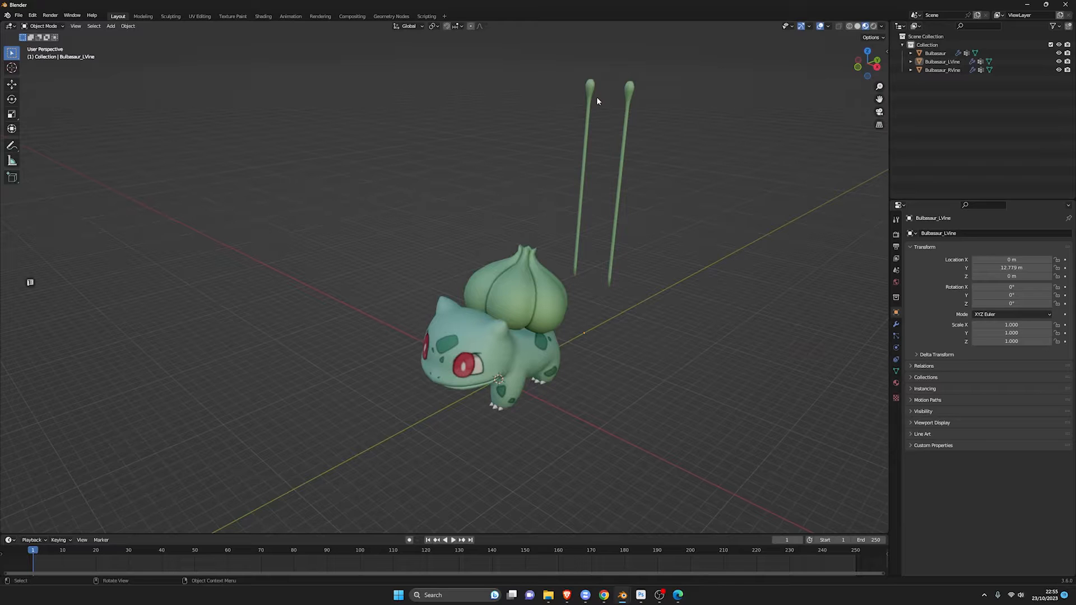
# - In Blender, frame Bulbasaur_LVine in the view and examine the two imported vines
pyautogui.click(596, 97)
pyautogui.click(621, 95)
pyautogui.press('KP_Decimal')
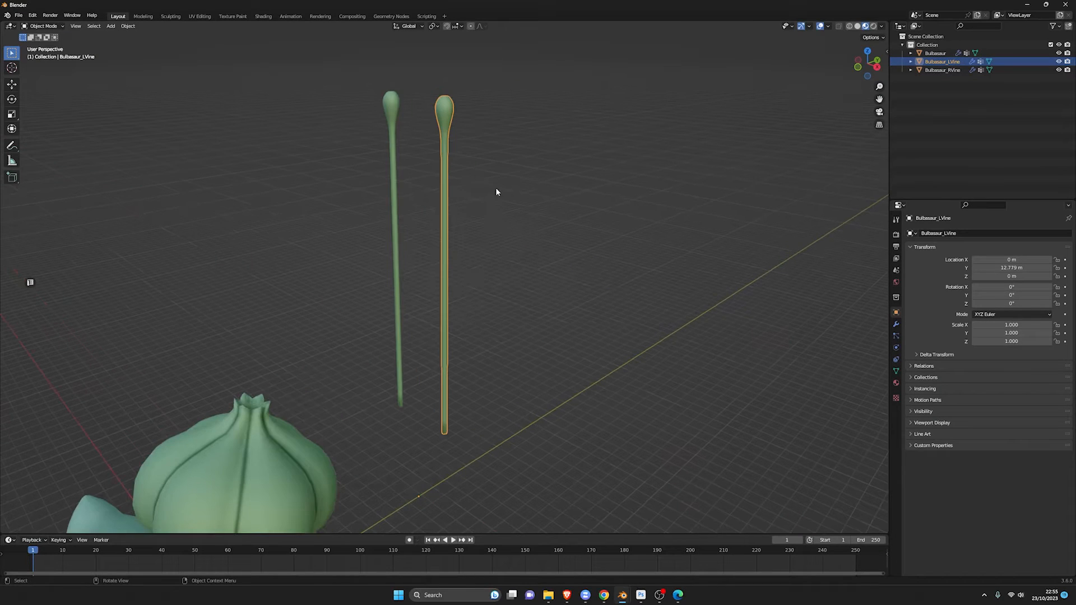
pyautogui.click(495, 192)
pyautogui.moveTo(495, 192); pyautogui.dragTo(504, 361, button='middle')
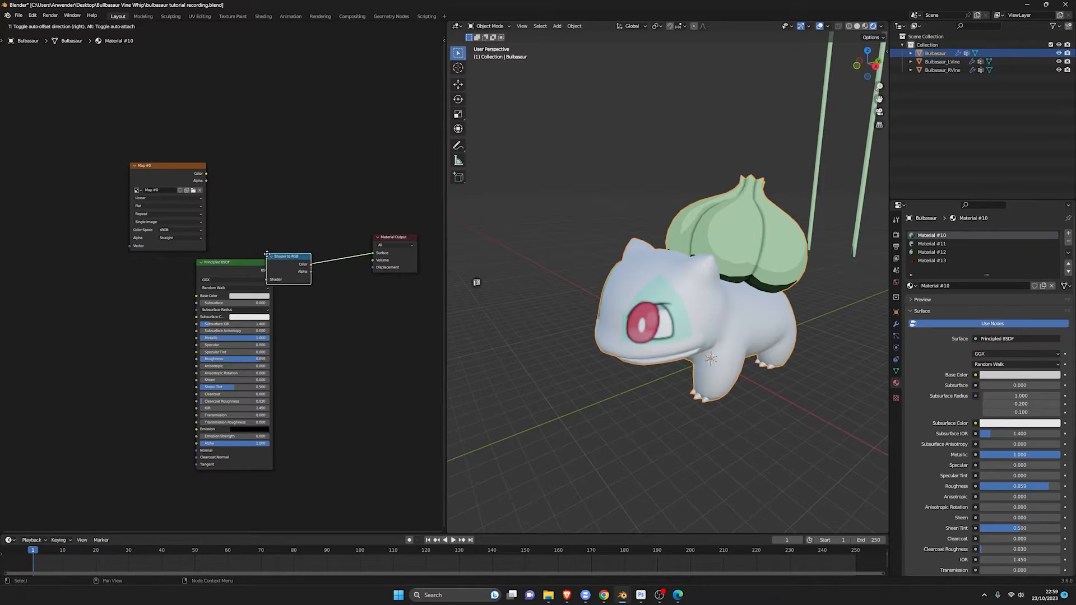
# - Insert a Shader to RGB node between the Principled BSDF and Material Output nodes of Material #10
pyautogui.click(281, 250)
pyautogui.scroll(3, 250, 263)
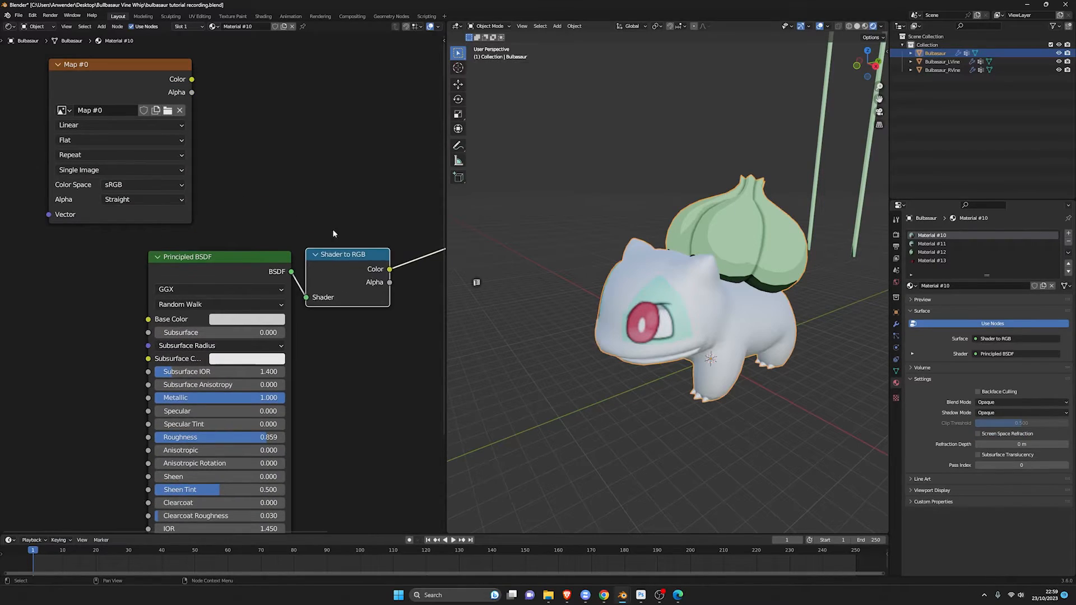
pyautogui.moveTo(334, 233); pyautogui.dragTo(217, 300, button='middle')
# - Add a Mix Color node beside the Map #0 image texture, above the Shader to RGB node
pyautogui.moveTo(47, 146); pyautogui.dragTo(115, 134)
pyautogui.press('F3')
pyautogui.write('mix color')
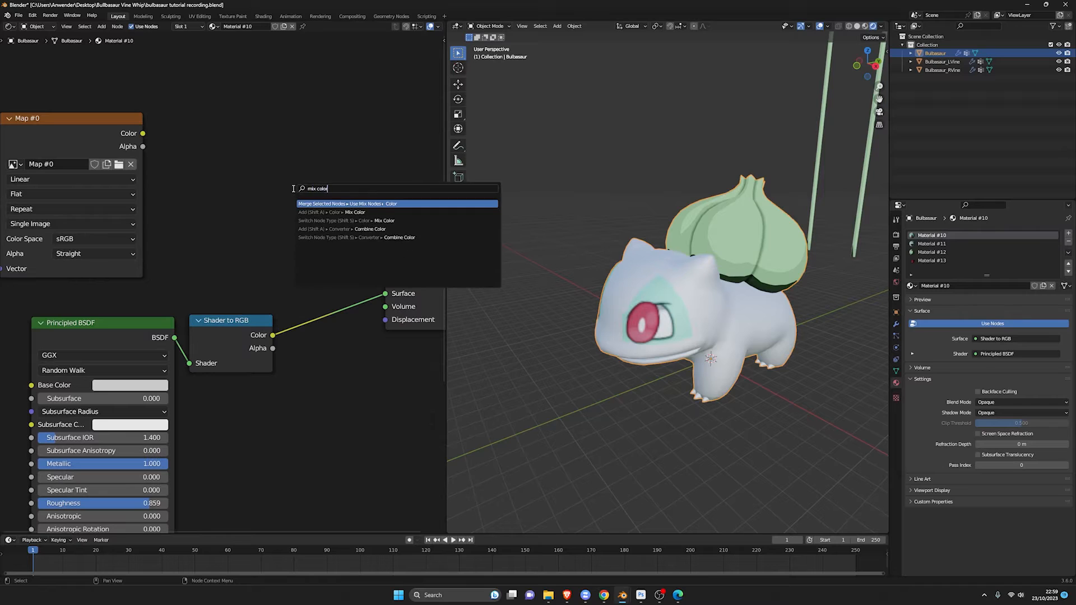
pyautogui.press('Return')
pyautogui.press('F3')
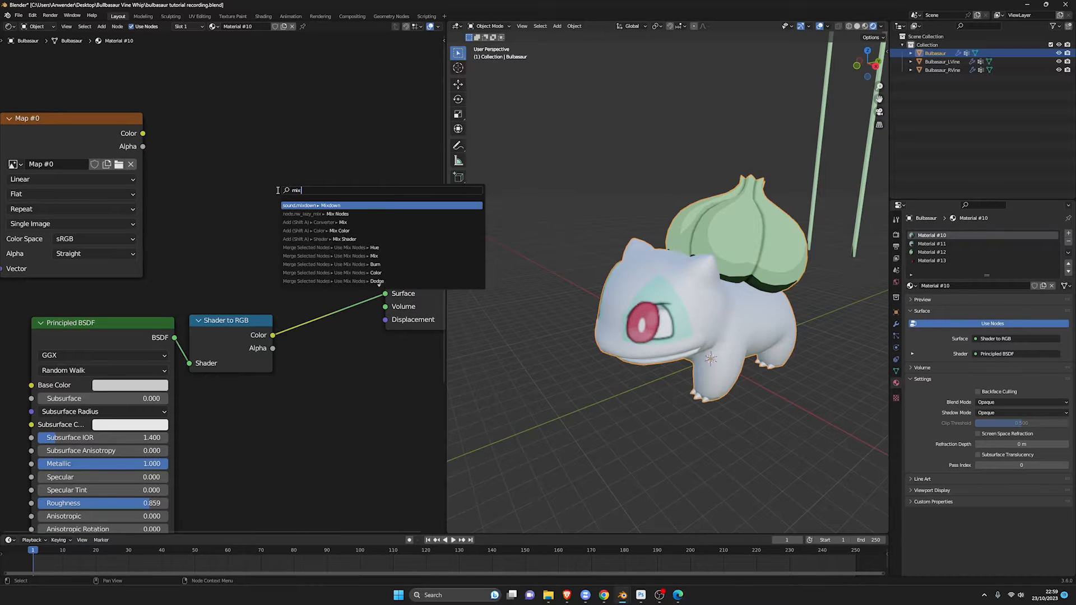
pyautogui.press('Return')
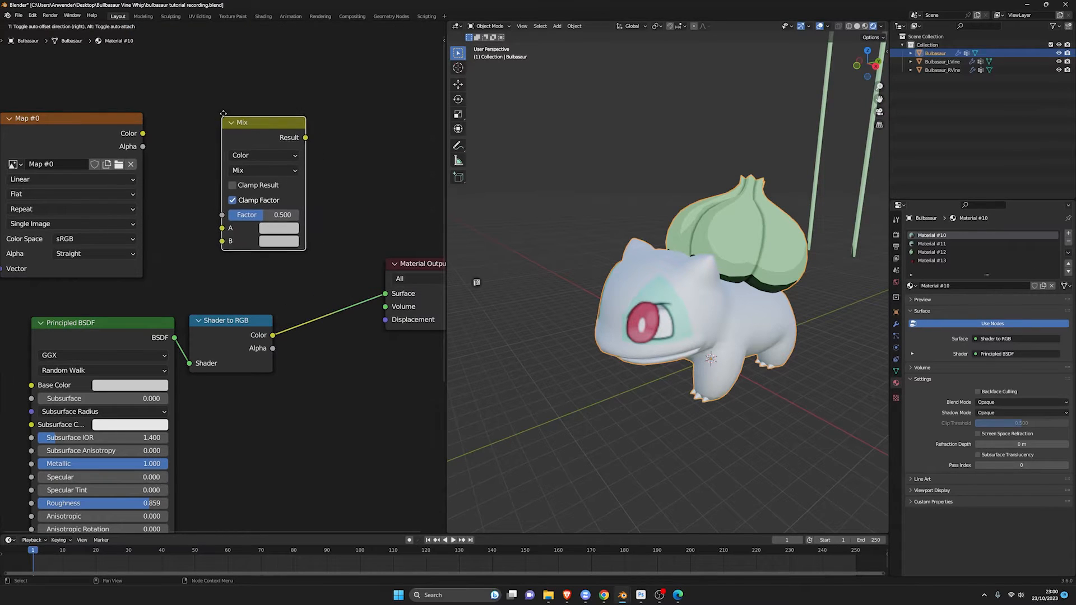
pyautogui.click(209, 77)
# - Insert a Color Ramp node between the Shader to RGB and Material Output nodes
pyautogui.press('F3')
pyautogui.write('color r')
pyautogui.press('Return')
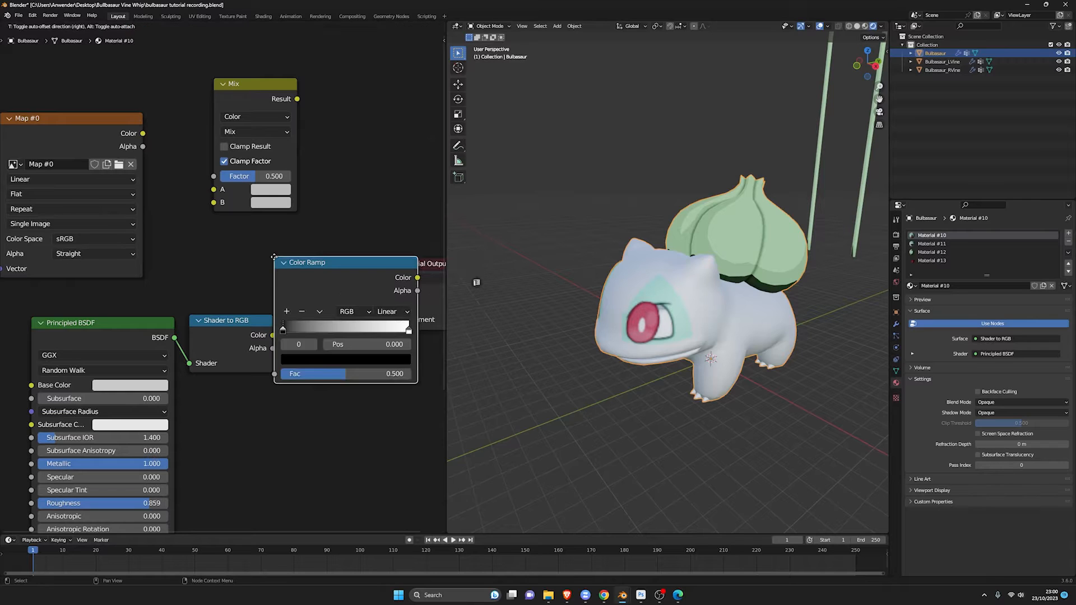
pyautogui.click(283, 269)
pyautogui.moveTo(312, 262); pyautogui.dragTo(187, 274, button='middle')
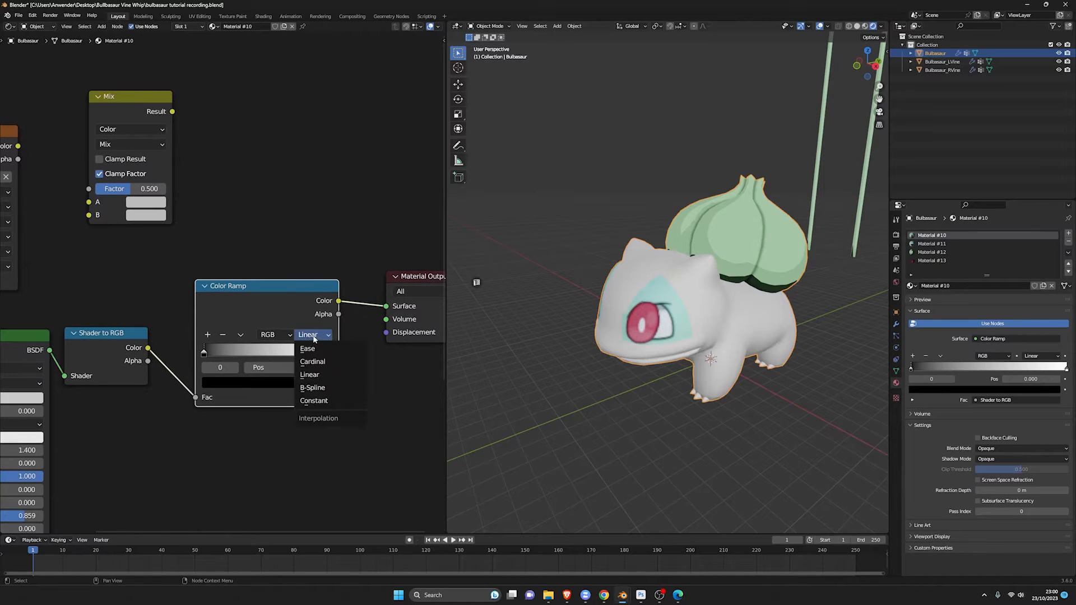
# - Set the Color Ramp to Constant interpolation with the white stop at about 0.223 and another stop near the ramp's bright end
pyautogui.click(324, 400)
pyautogui.moveTo(328, 351); pyautogui.dragTo(222, 363)
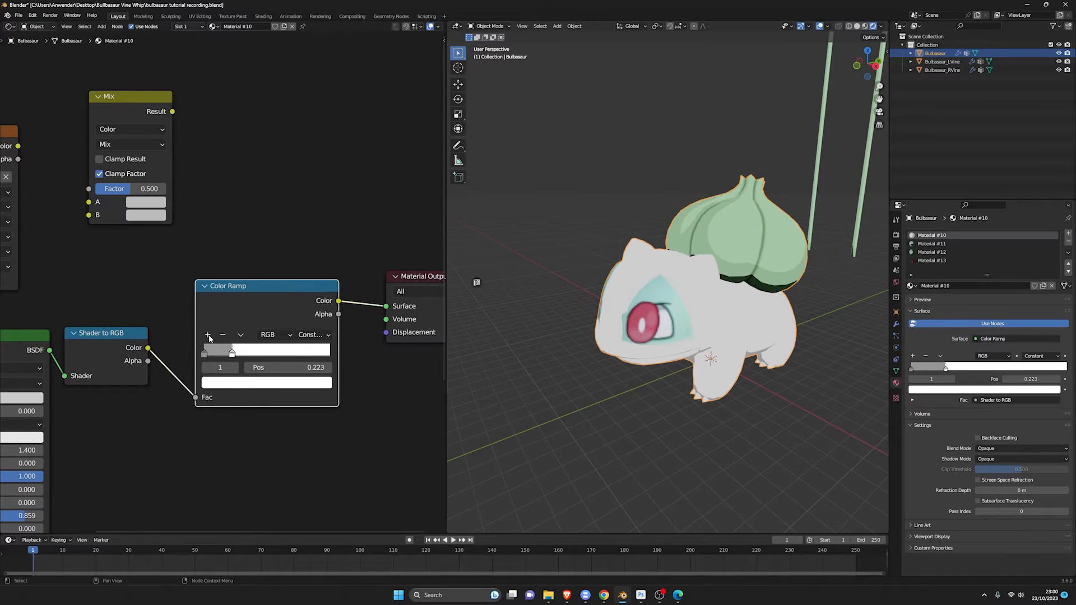
pyautogui.click(208, 335)
pyautogui.moveTo(301, 356); pyautogui.dragTo(317, 356)
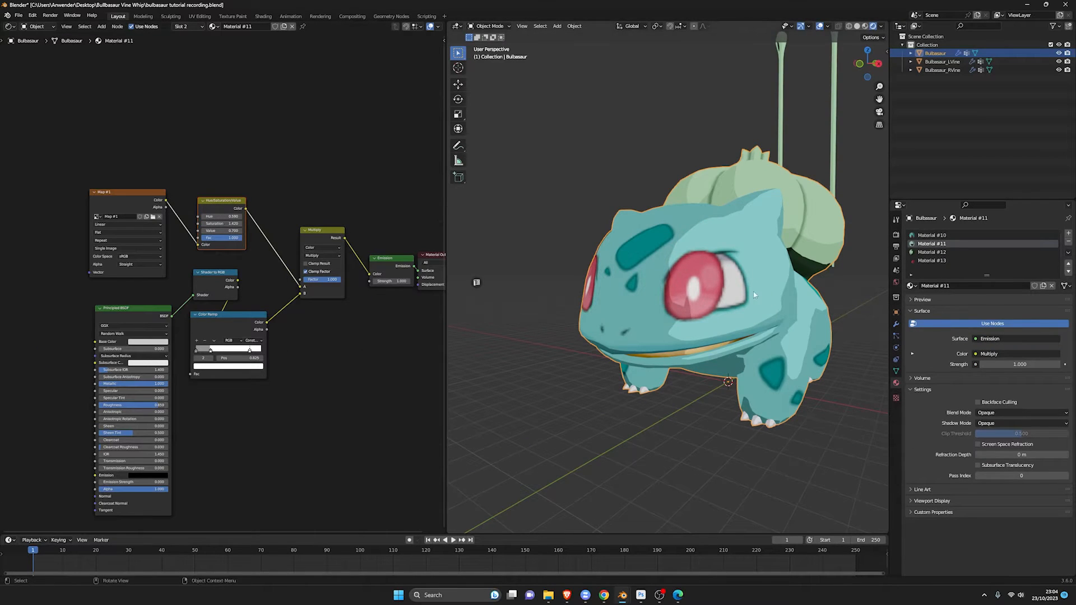
# - Delete three of the four vines, keeping only Bulbasaur_LVine
pyautogui.moveTo(753, 291); pyautogui.dragTo(674, 279, button='middle')
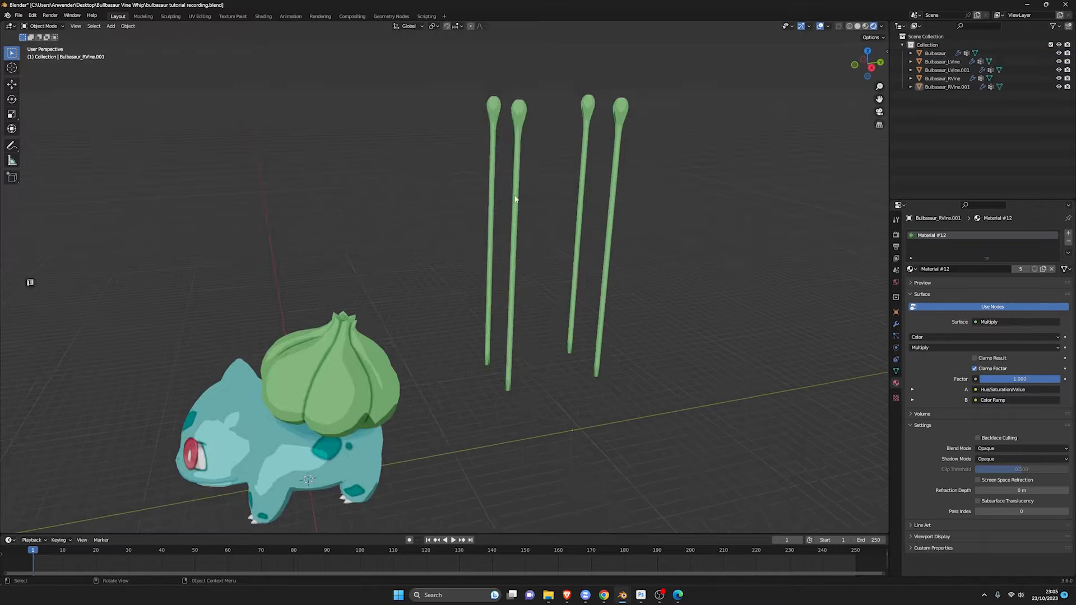
pyautogui.click(518, 224)
pyautogui.moveTo(559, 275); pyautogui.dragTo(536, 261, button='middle')
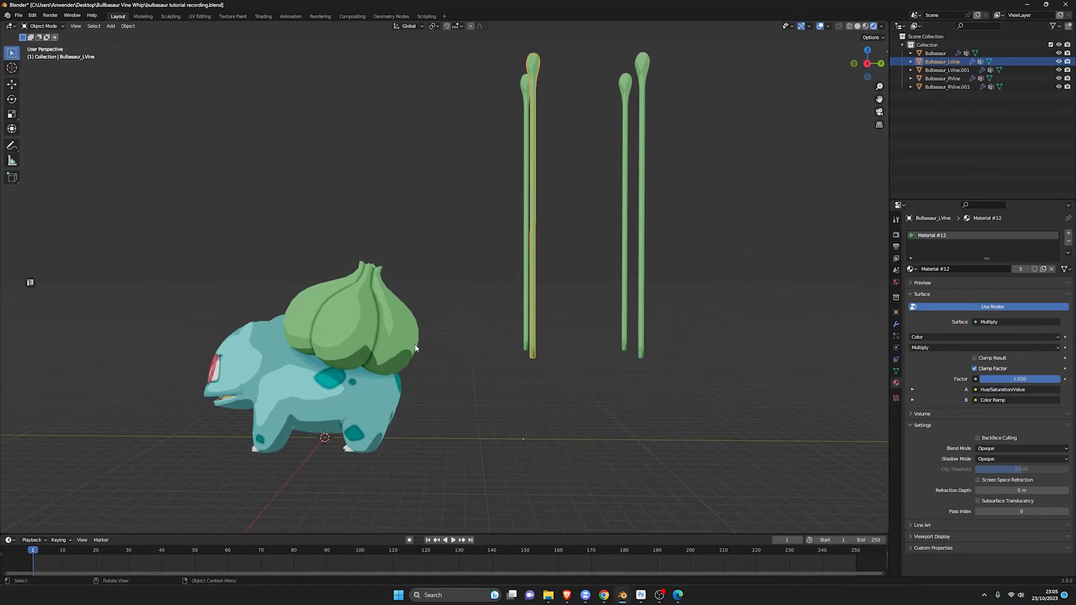
pyautogui.moveTo(415, 348); pyautogui.dragTo(477, 229, button='middle')
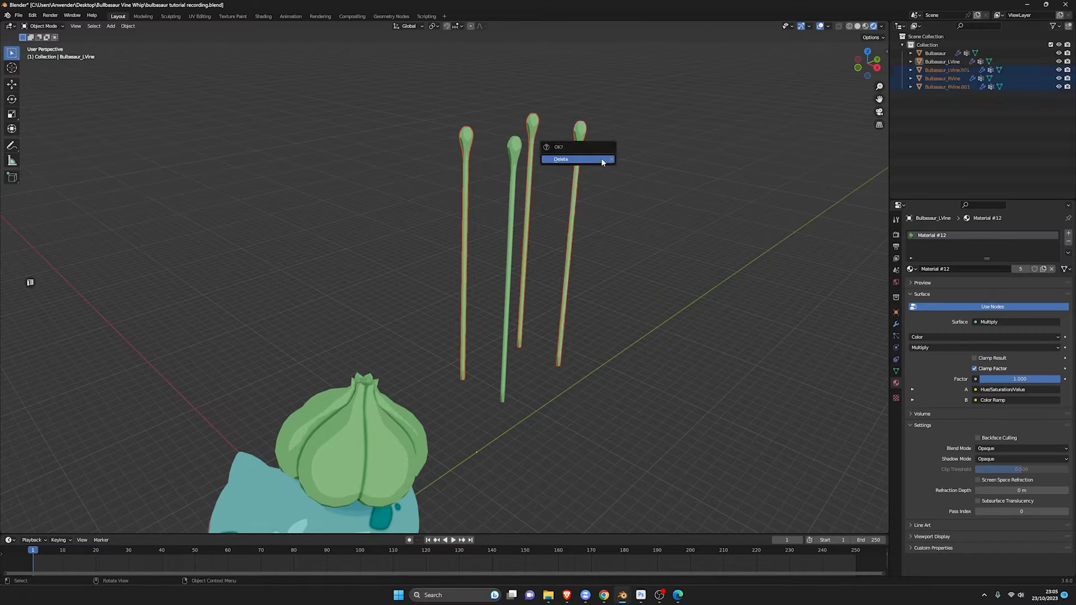
pyautogui.click(602, 160)
# - Move the whole Bulbasaur_LVine mesh down in Edit Mode so its base sits on the ground axis, fine-tuning the alignment up close
pyautogui.moveTo(542, 277); pyautogui.dragTo(496, 236, button='middle')
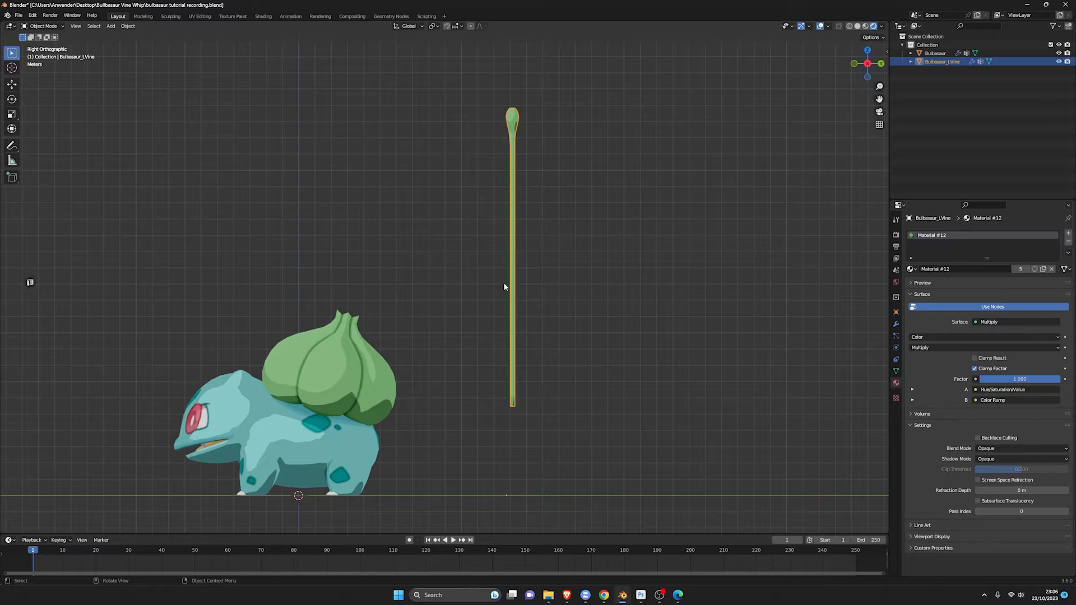
pyautogui.keyDown('shift'); pyautogui.moveTo(504, 287); pyautogui.dragTo(468, 229, button='middle'); pyautogui.keyUp('shift')
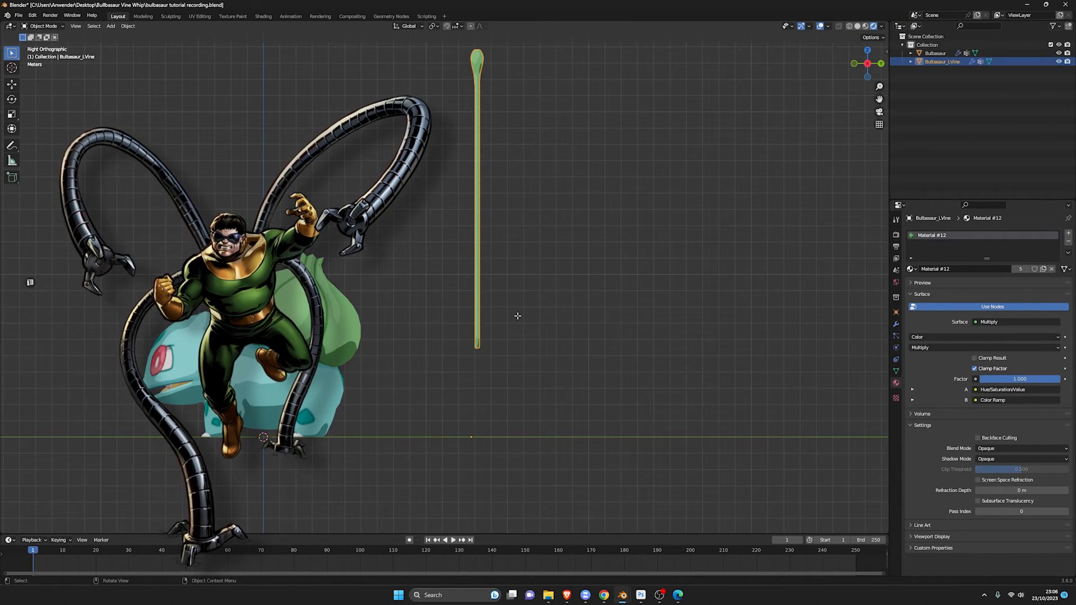
pyautogui.press('Tab')
pyautogui.press('g')
pyautogui.click(514, 389)
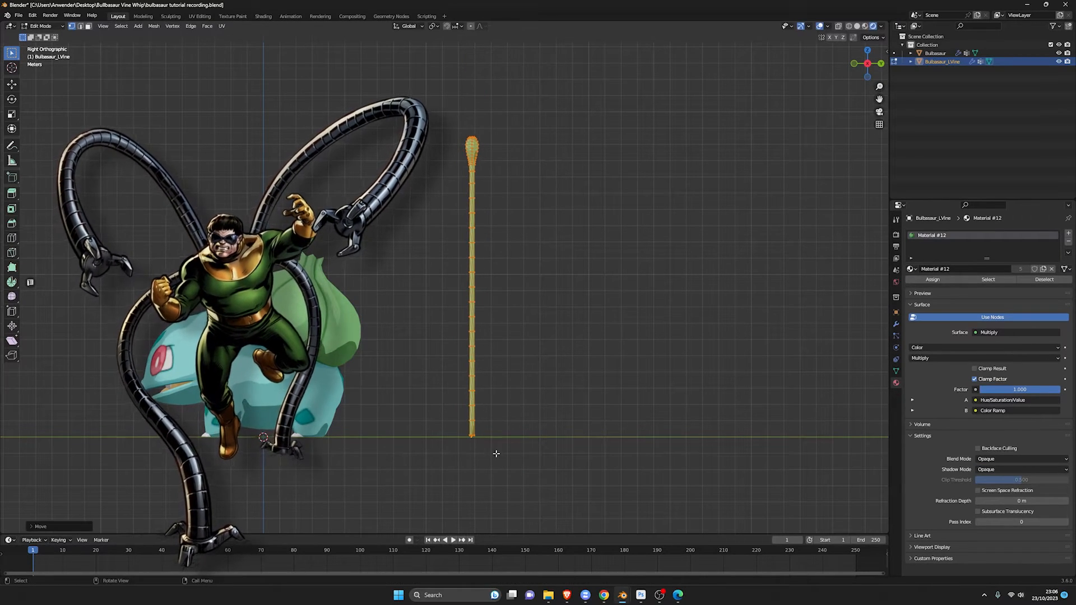
pyautogui.keyDown('shift'); pyautogui.moveTo(496, 453); pyautogui.dragTo(489, 308, button='middle'); pyautogui.keyUp('shift')
pyautogui.scroll(9, 490, 307)
pyautogui.keyDown('shift'); pyautogui.moveTo(595, 368); pyautogui.dragTo(527, 378, button='middle'); pyautogui.keyUp('shift')
pyautogui.scroll(2, 538, 373)
pyautogui.press('g')
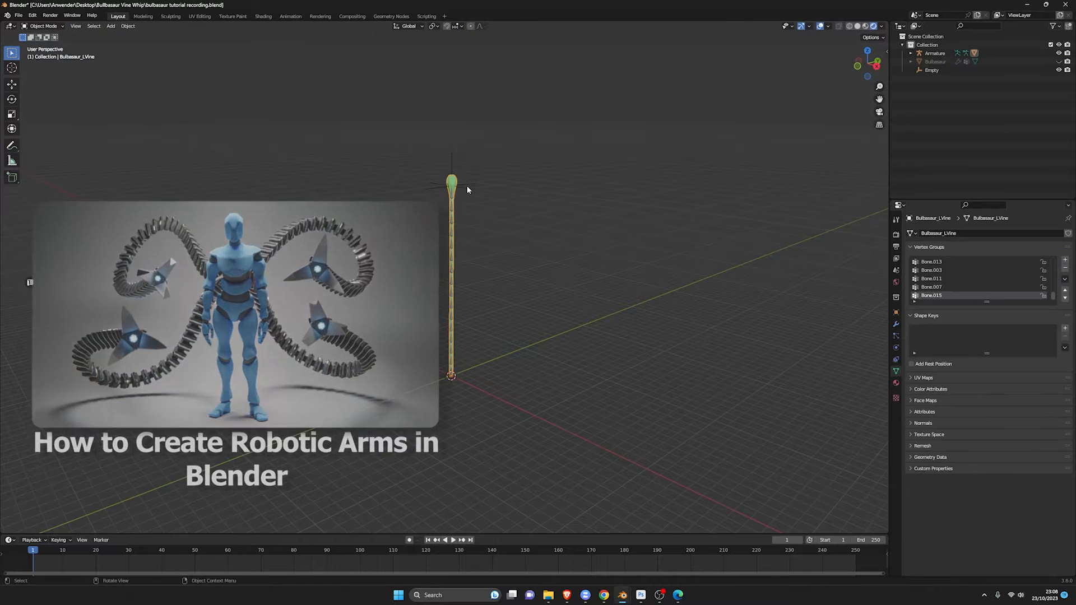
# - Select the Empty at the rigged vine's tip and start moving it to bend the vine
pyautogui.click(467, 189)
pyautogui.press('g')
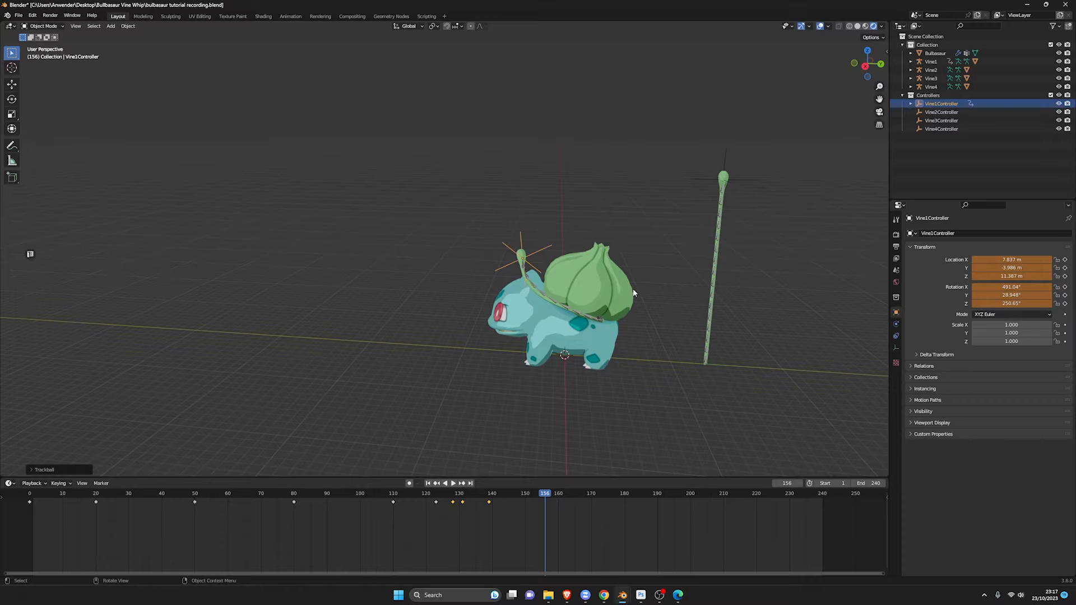
# - Insert a location and rotation keyframe for Vine1Controller at frame 156
pyautogui.press('i')
pyautogui.click(650, 287)
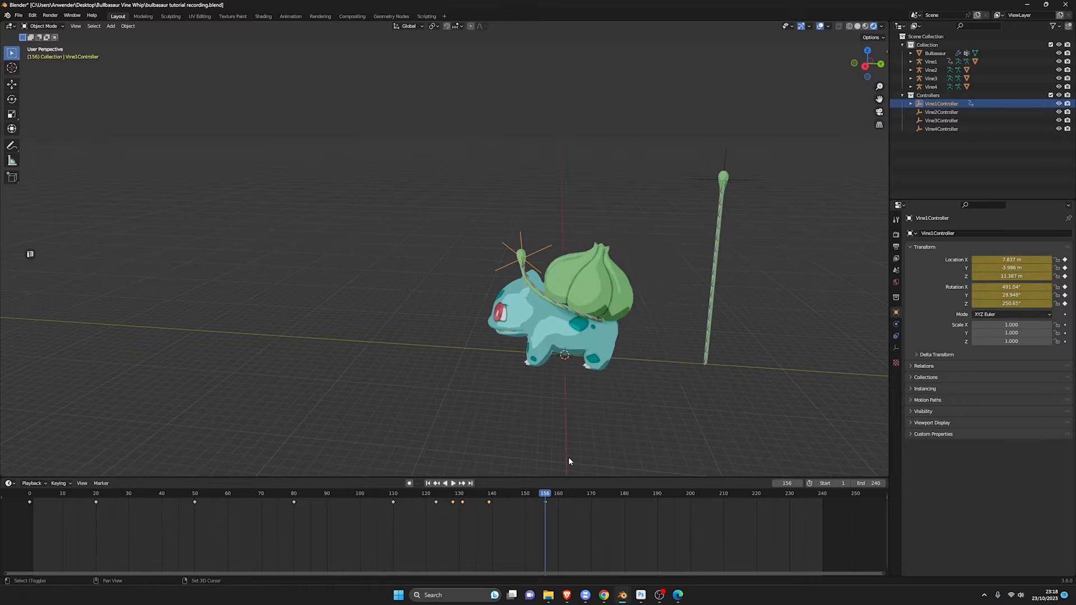
# - At frame 175, move and rotate Vine1Controller above the bulb, to about X 4.67 m, Y 3.41 m, Z 14.5 m
pyautogui.moveTo(546, 493); pyautogui.dragTo(607, 493)
pyautogui.moveTo(506, 348); pyautogui.dragTo(525, 322, button='middle')
pyautogui.press('g')
pyautogui.click(554, 261)
pyautogui.moveTo(479, 292); pyautogui.dragTo(558, 275, button='middle')
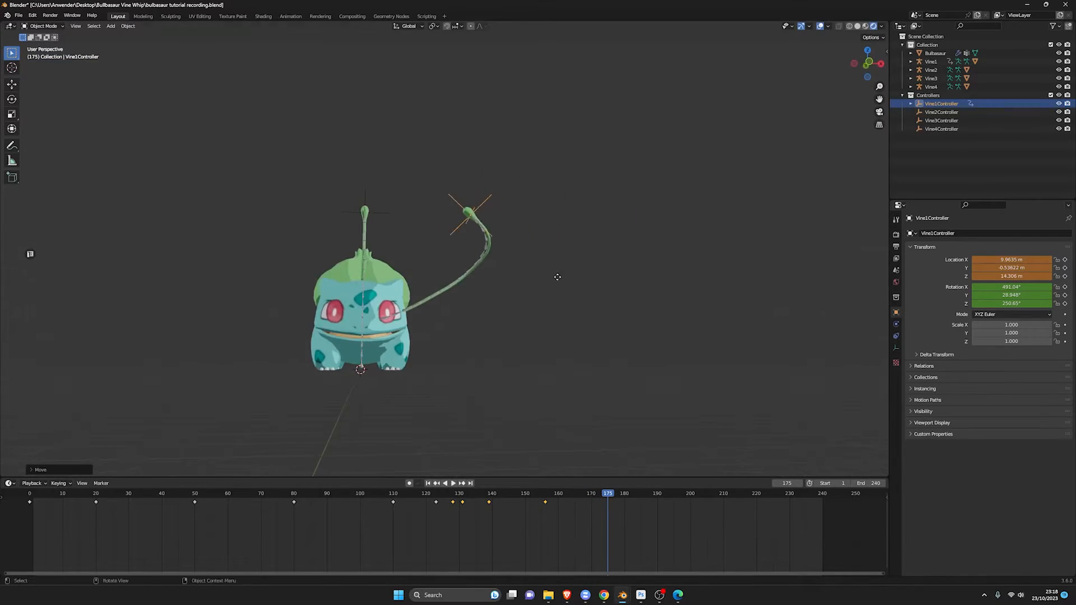
pyautogui.press('g')
pyautogui.press('r')
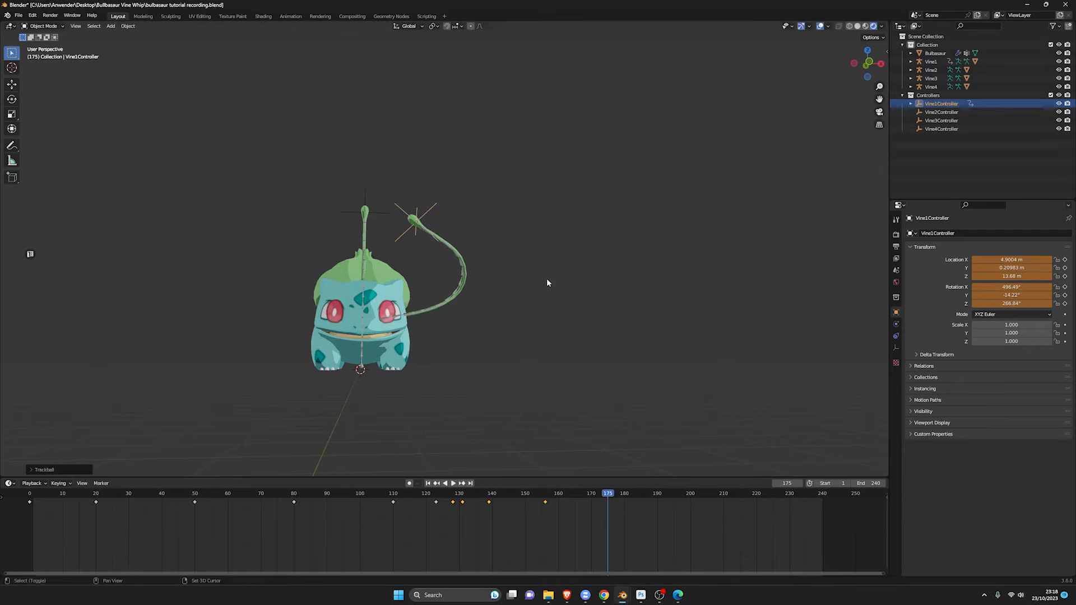
pyautogui.moveTo(547, 283); pyautogui.dragTo(476, 319, button='middle')
pyautogui.press('g')
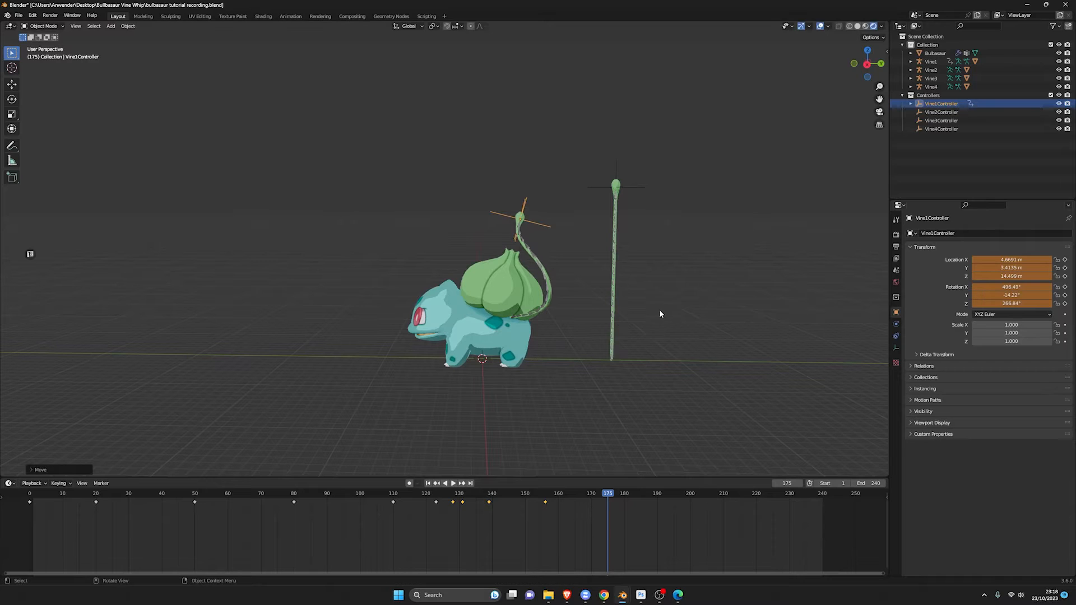
# - Insert a location and rotation keyframe for Vine1Controller at frame 175
pyautogui.press('i')
pyautogui.click(662, 302)
pyautogui.moveTo(596, 323); pyautogui.dragTo(552, 313, button='middle')
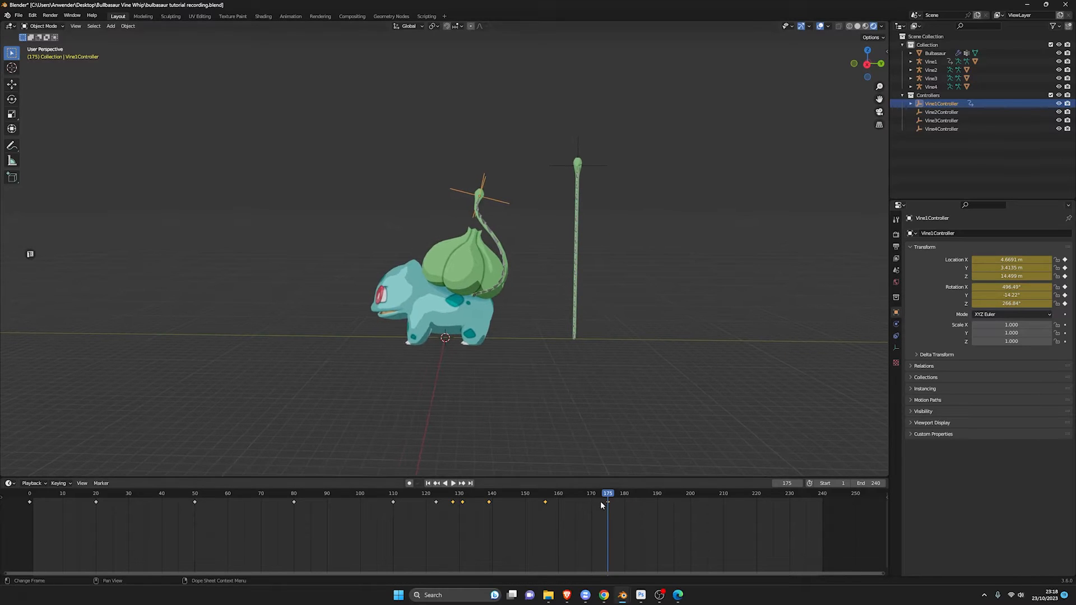
pyautogui.moveTo(607, 376); pyautogui.dragTo(528, 271, button='middle')
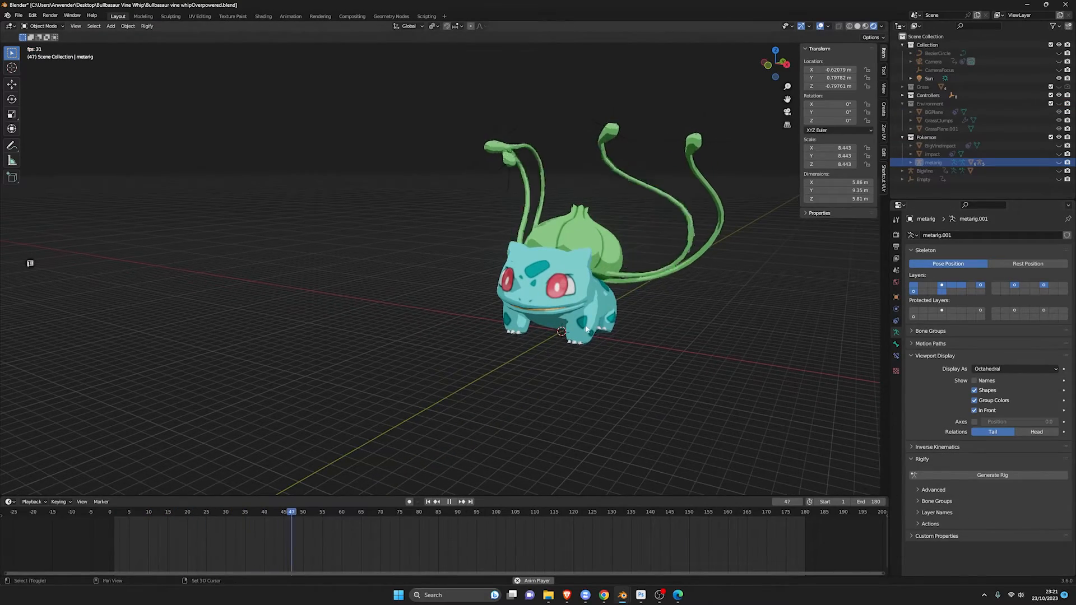
pyautogui.moveTo(519, 331); pyautogui.dragTo(512, 302, button='middle')
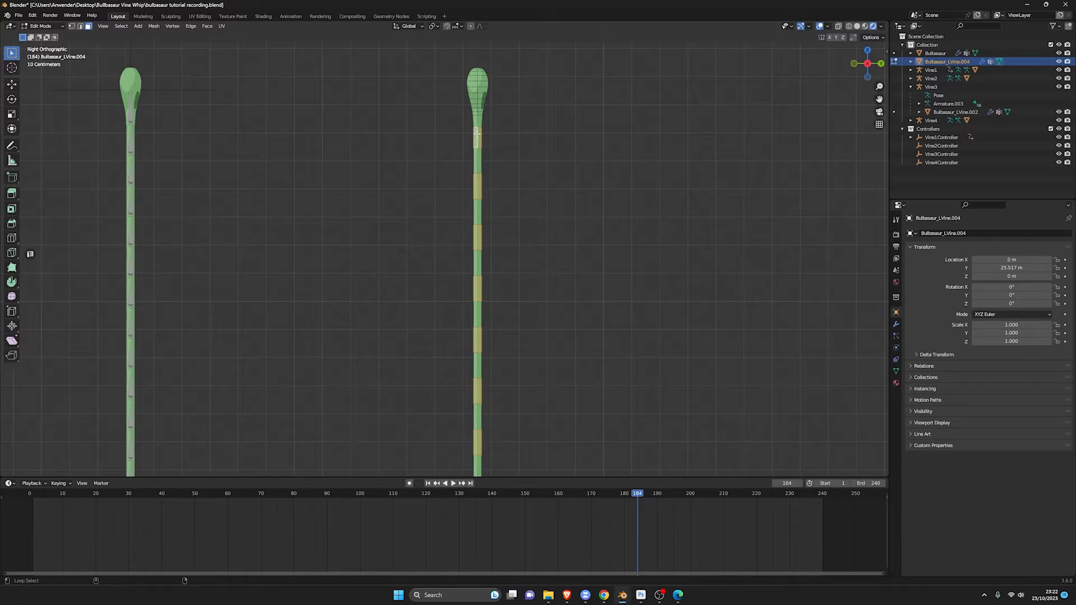
# - Extrude the selected alternating face bands of Bulbasaur_LVine.004 outward along their normals by about 0.28 m to form knots
pyautogui.keyDown('shift'); pyautogui.moveTo(491, 277); pyautogui.dragTo(483, 140, button='middle'); pyautogui.keyUp('shift')
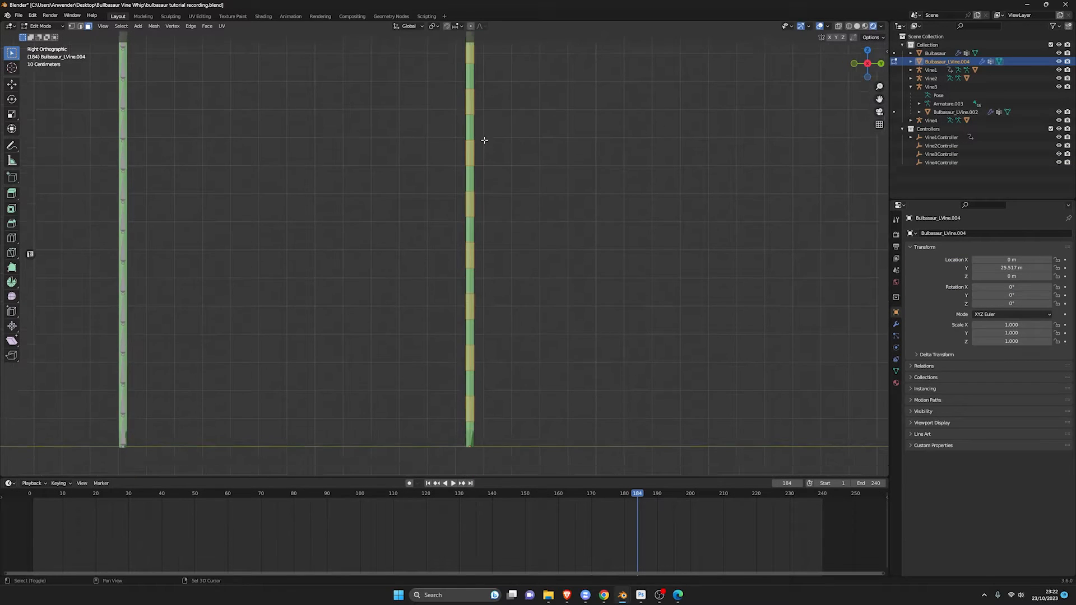
pyautogui.moveTo(474, 252); pyautogui.dragTo(497, 276, button='middle')
pyautogui.hotkey('alt', 'e')
pyautogui.click(497, 284)
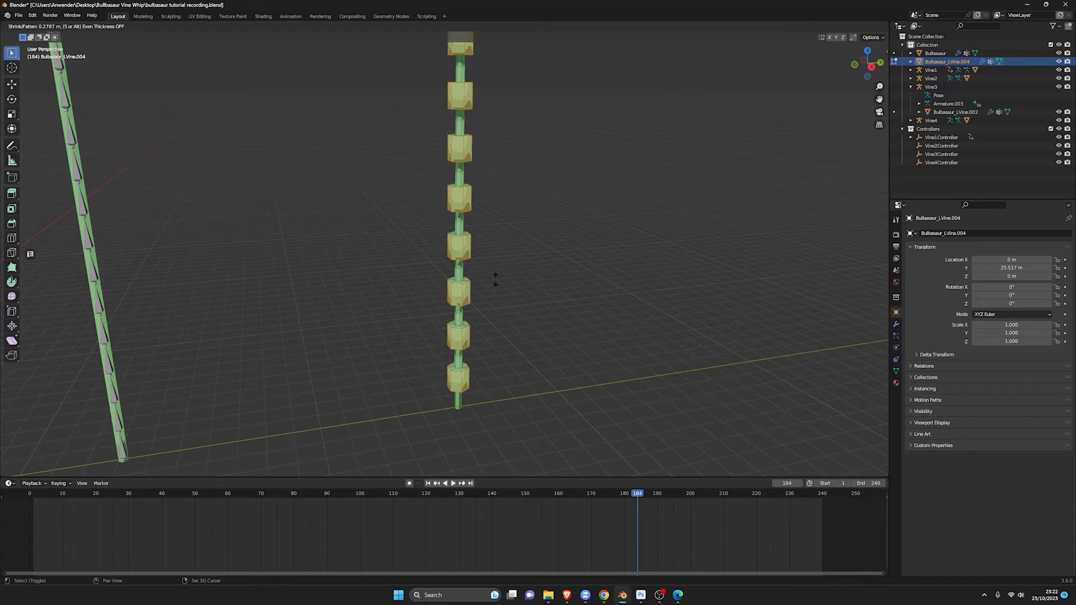
pyautogui.moveTo(495, 269); pyautogui.dragTo(607, 269, button='middle')
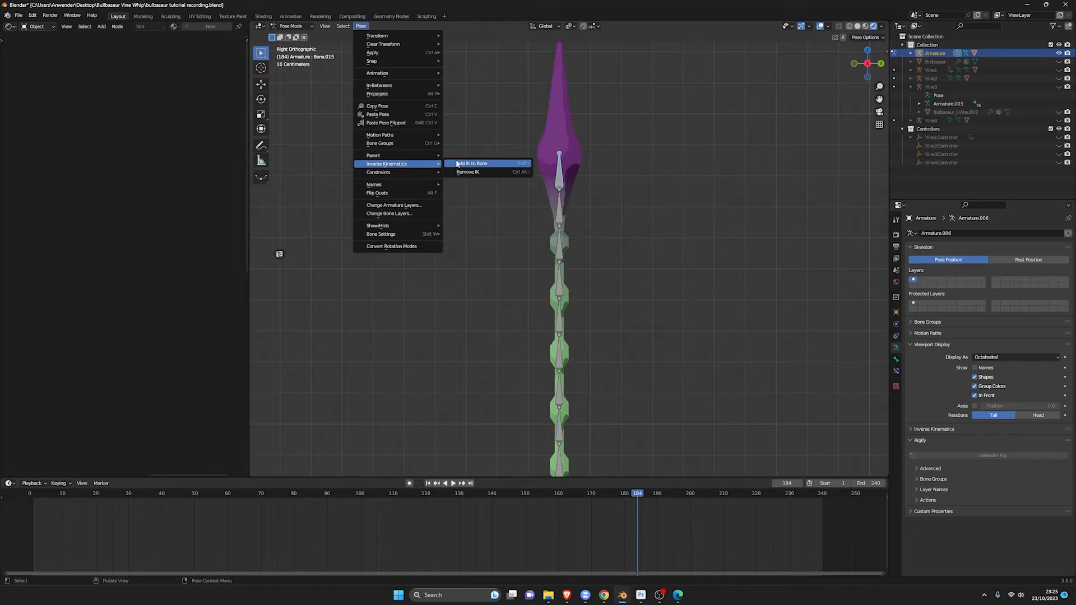
# - Add an IK constraint to the tip bone of the knotted vine's armature, inside the purple bud
pyautogui.click(465, 163)
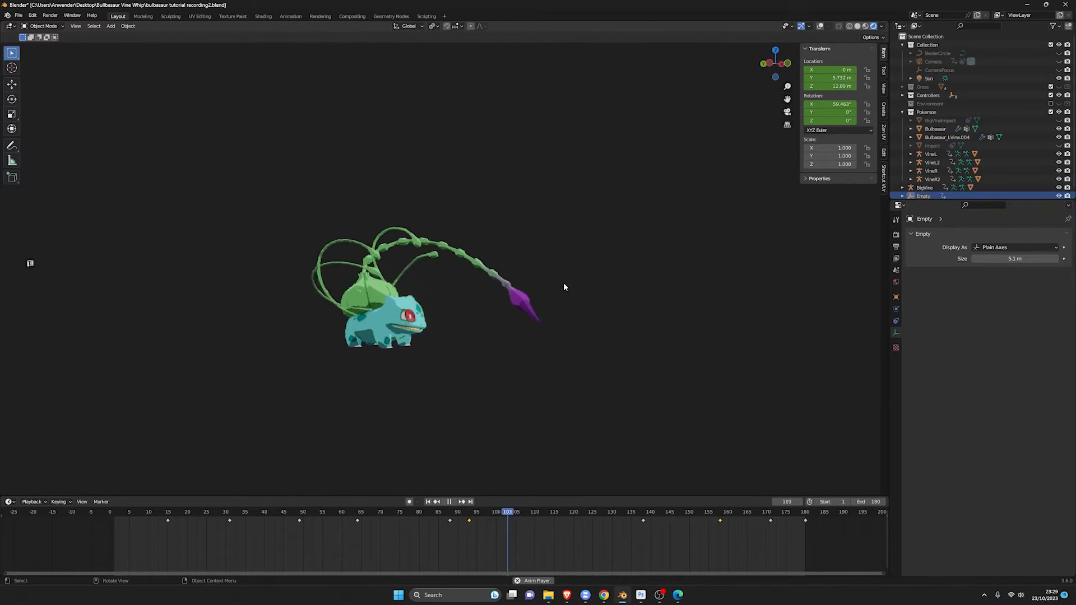
# - Examine the playing vine animation from around Bulbasaur and stop the playback
pyautogui.moveTo(564, 287); pyautogui.dragTo(499, 292, button='middle')
pyautogui.keyDown('shift'); pyautogui.moveTo(571, 272); pyautogui.dragTo(502, 285, button='middle'); pyautogui.keyUp('shift')
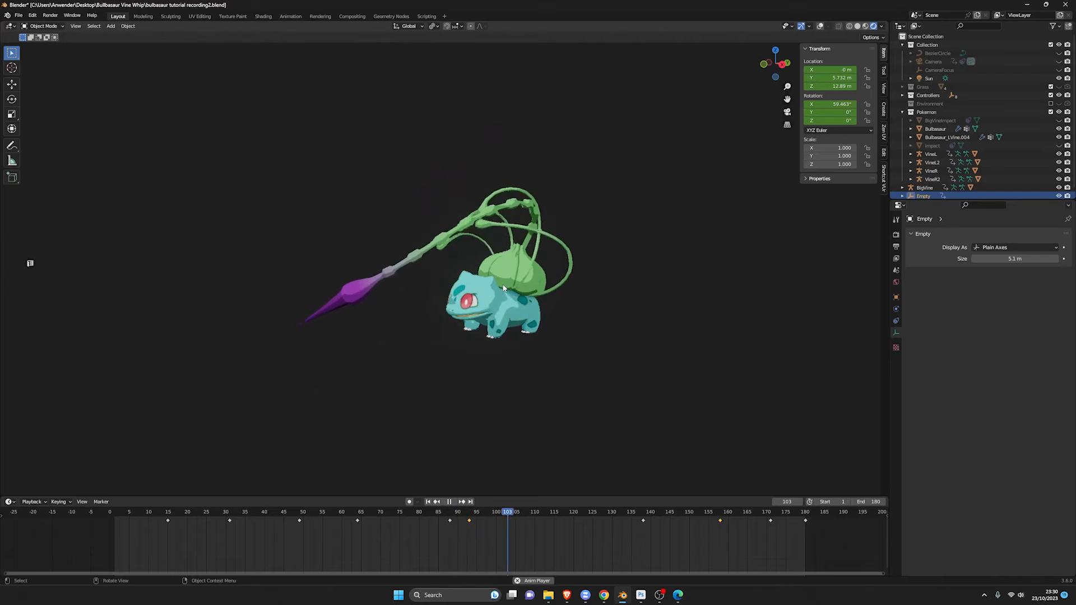
pyautogui.click(449, 502)
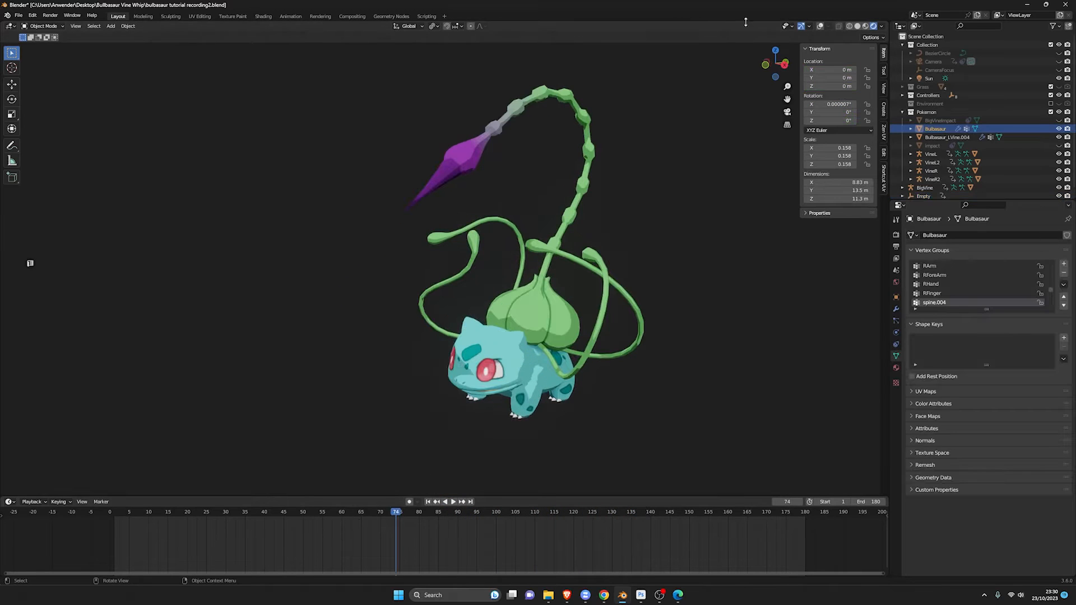
# - Turn on the viewport overlays and hide all the vines, leaving only Bulbasaur's body visible
pyautogui.click(821, 27)
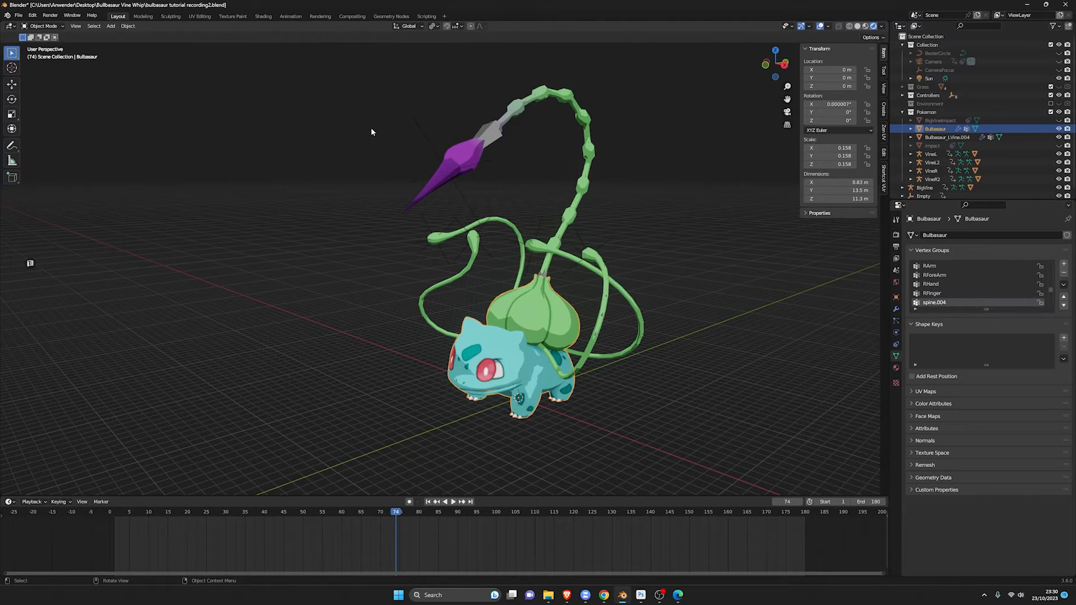
pyautogui.moveTo(371, 132); pyautogui.dragTo(657, 264)
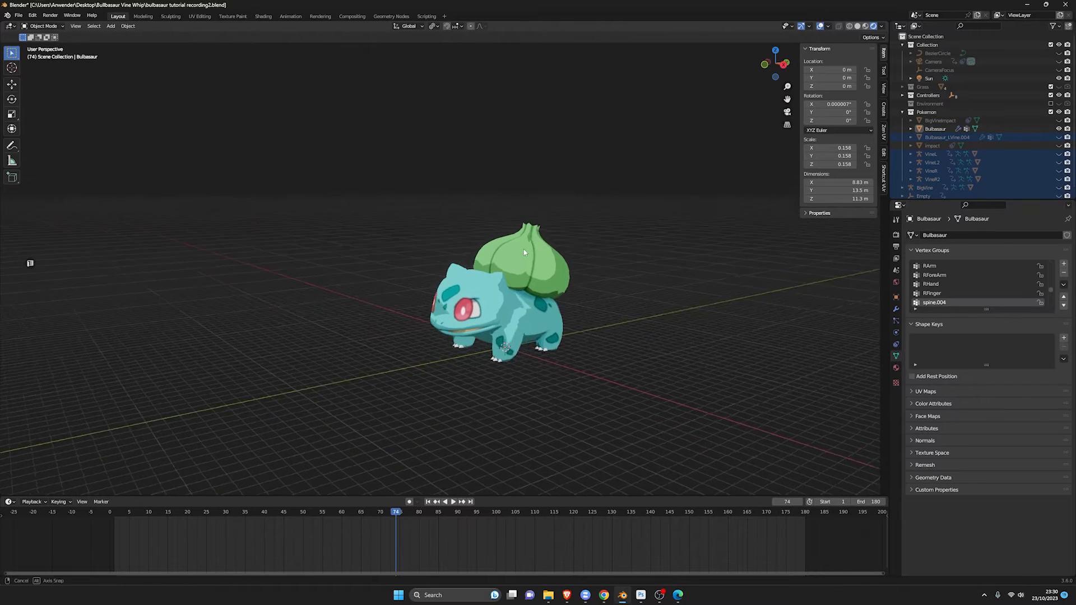
pyautogui.scroll(5, 540, 231)
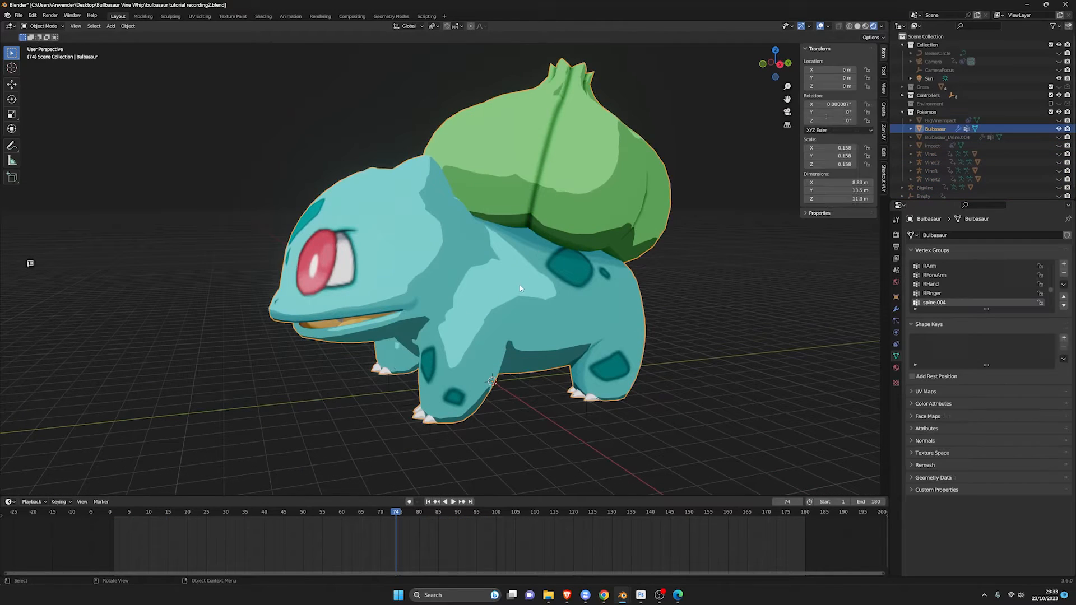
# - Add a Wolf meta-rig at the origin and scale it up uniformly to roughly Bulbasaur's body size
pyautogui.hotkey('shift', 'a')
pyautogui.moveTo(518, 284)
pyautogui.moveTo(580, 304)
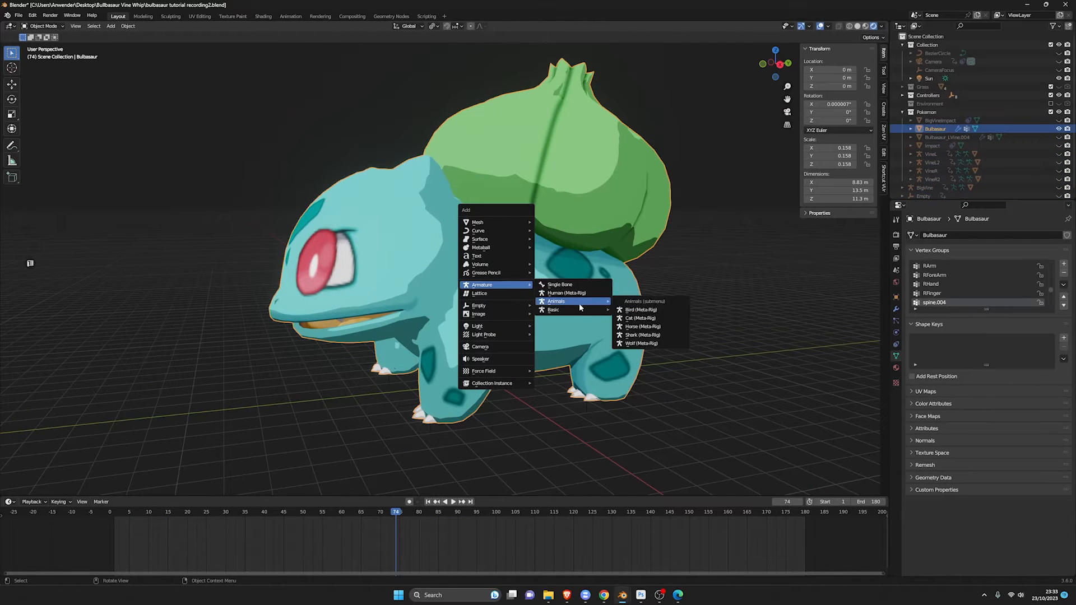
pyautogui.click(672, 344)
pyautogui.keyDown('alt'); pyautogui.moveTo(554, 295); pyautogui.dragTo(540, 281, button='middle'); pyautogui.keyUp('alt')
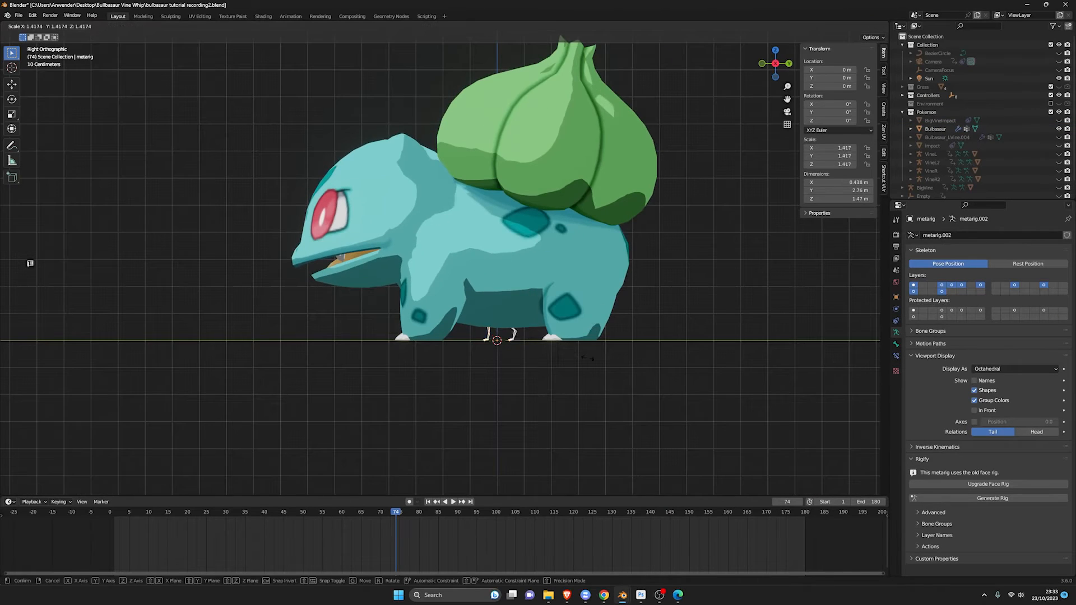
pyautogui.click(727, 354)
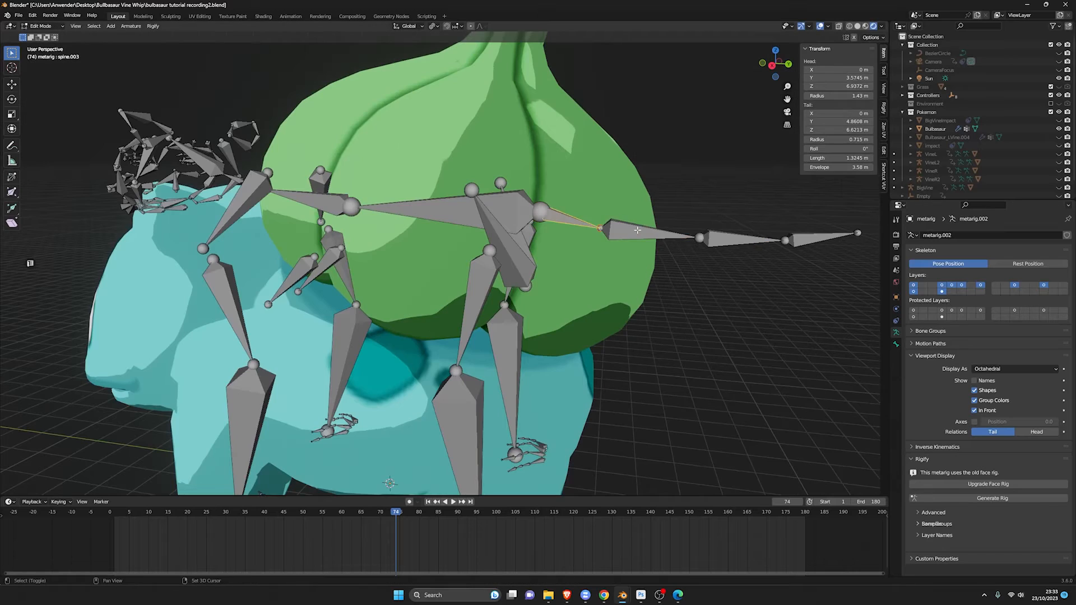
# - Delete the tail bones and all the facial bones from the Wolf meta-rig
pyautogui.click(804, 243)
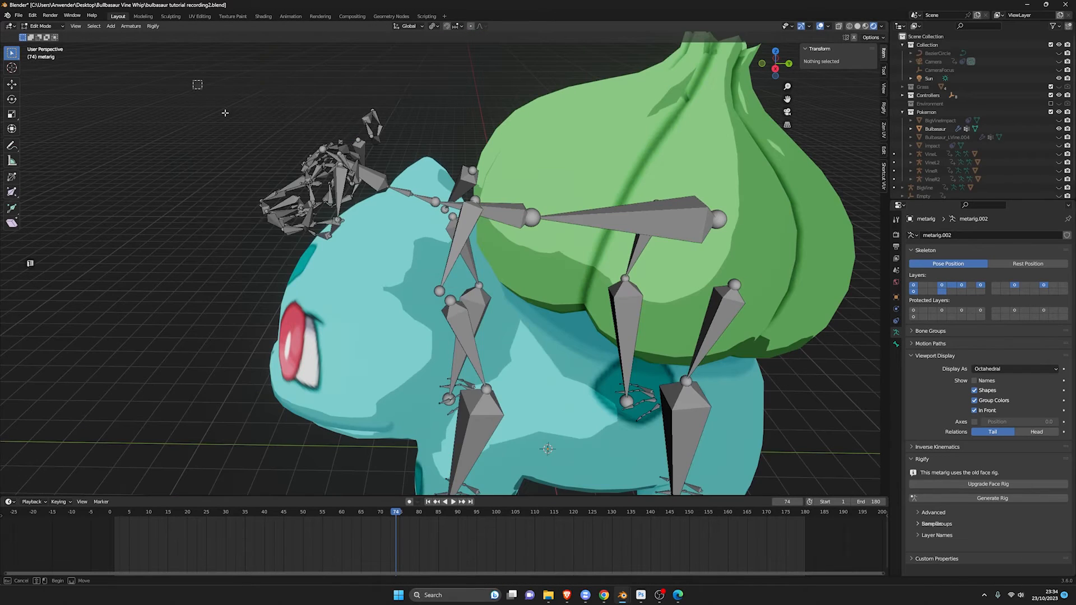
pyautogui.moveTo(192, 79); pyautogui.dragTo(398, 270)
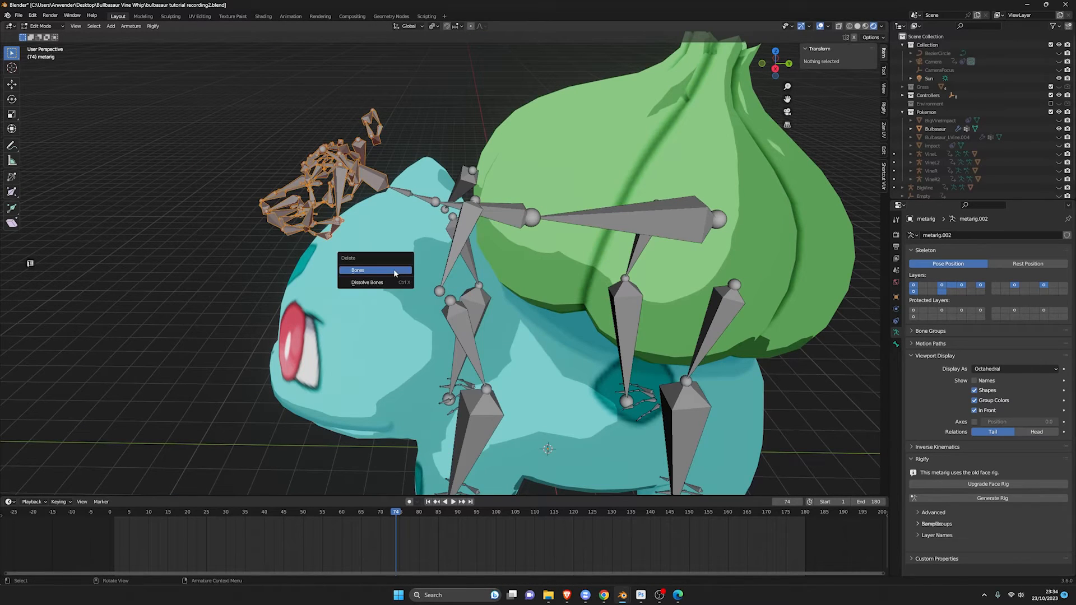
pyautogui.click(394, 272)
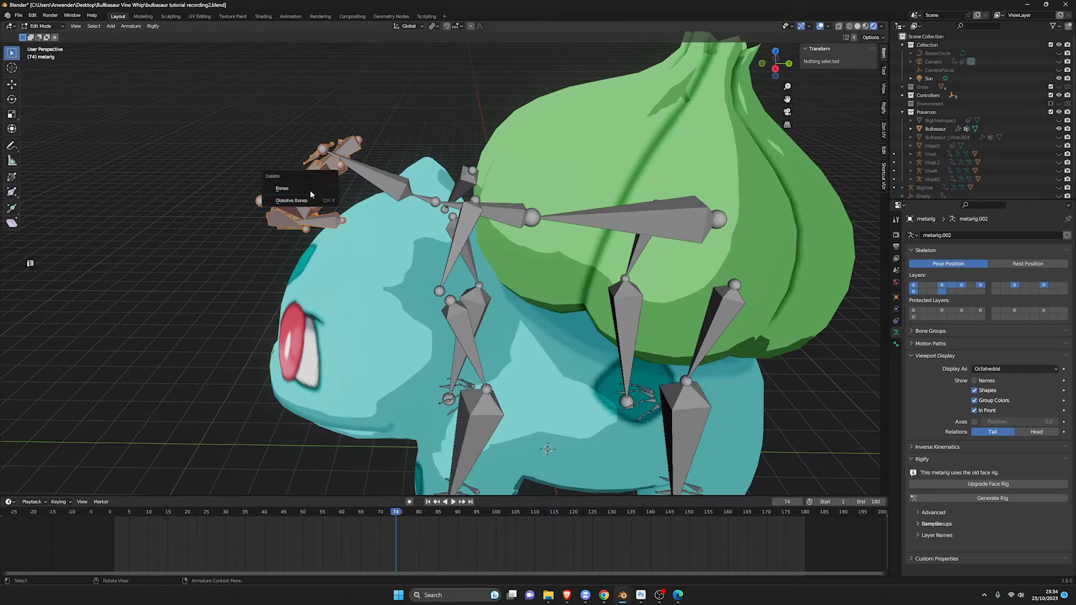
pyautogui.click(310, 190)
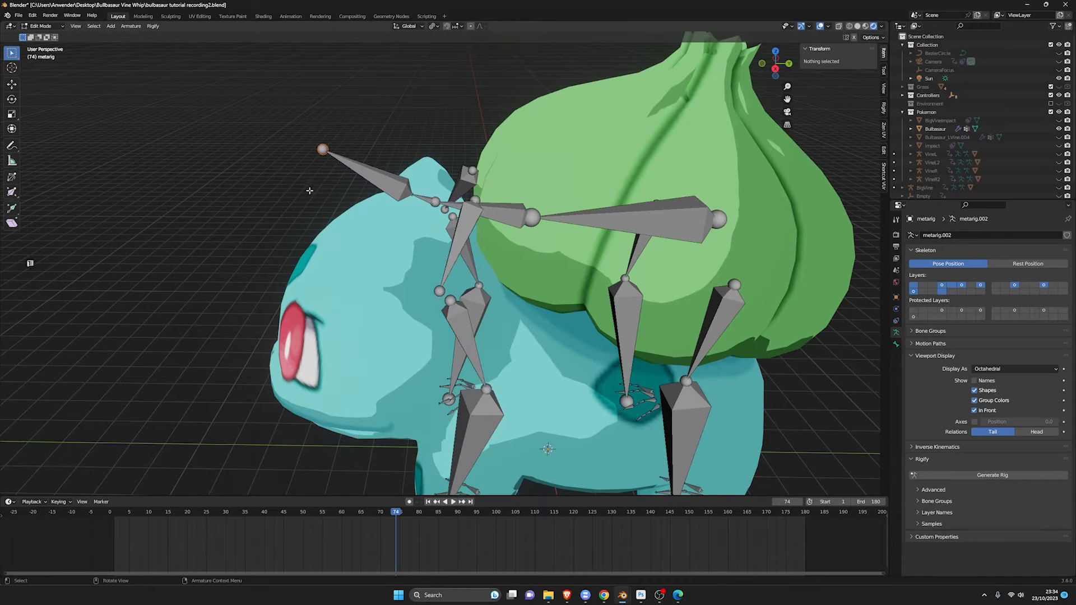
# - Move the head bone's tip in side view to fit Bulbasaur's head, and parent the mesh to the metarig with automatic weights
pyautogui.click(324, 149)
pyautogui.press('KP_3')
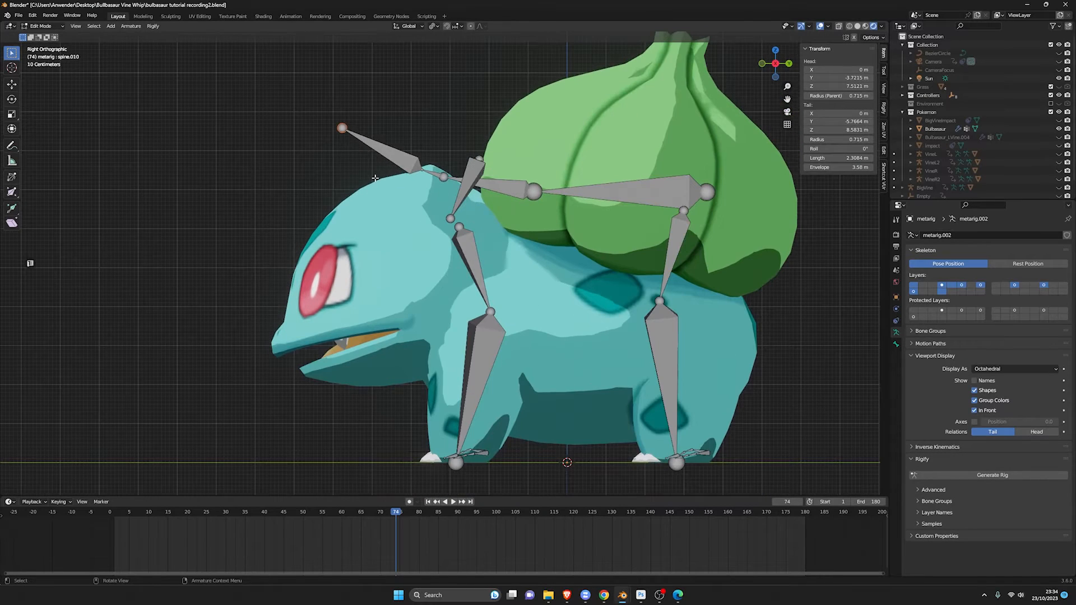
pyautogui.press('g')
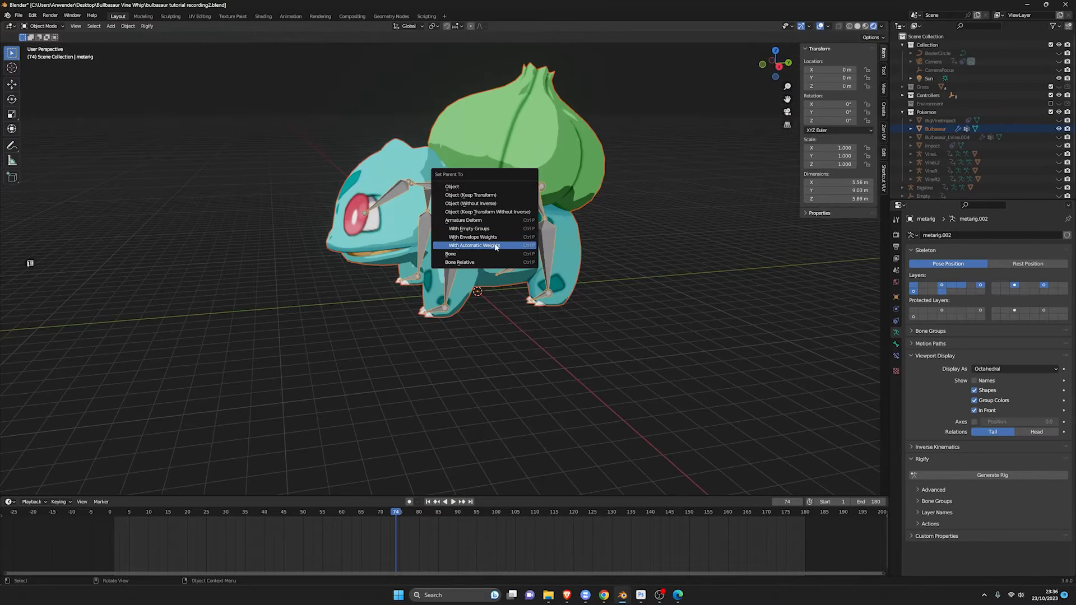
pyautogui.click(483, 242)
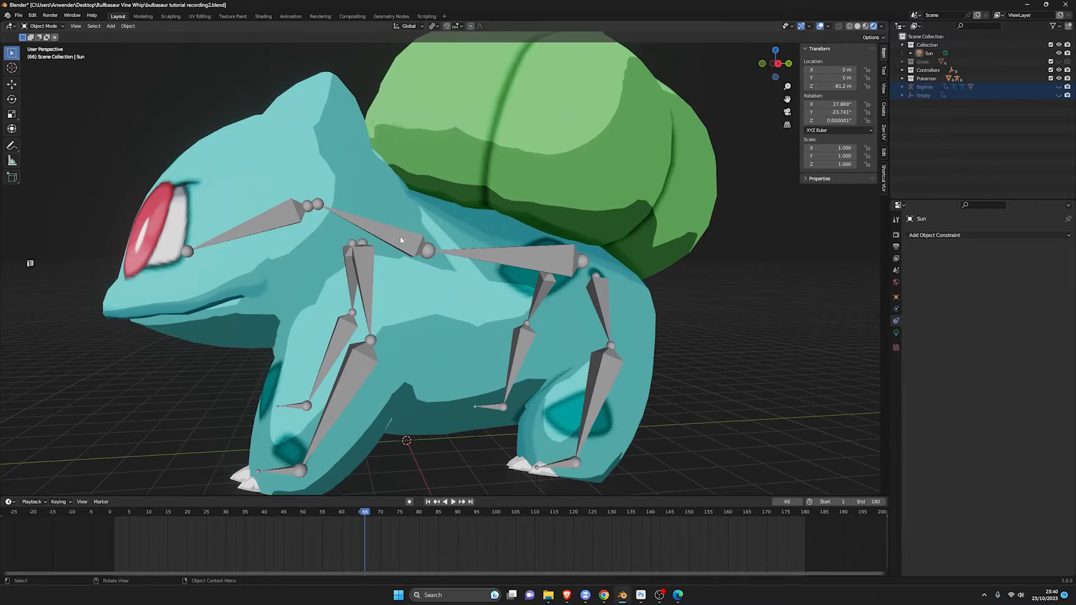
# - Try moving the whole metarig to test that Bulbasaur's body follows it, and undo the move
pyautogui.scroll(-3, 429, 246)
pyautogui.moveTo(429, 246); pyautogui.dragTo(509, 244, button='middle')
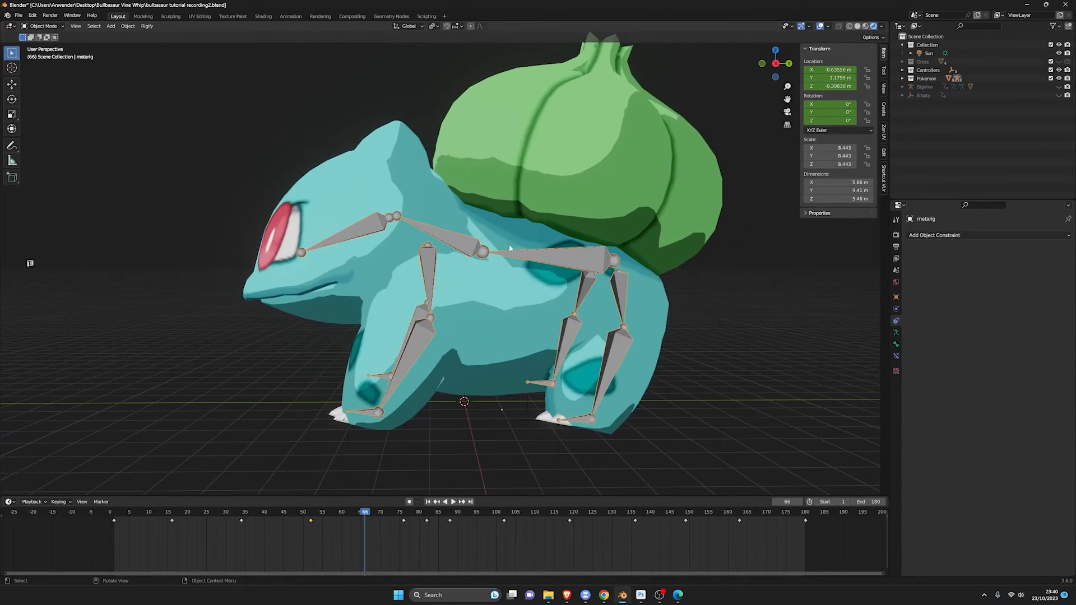
pyautogui.press('g')
pyautogui.click(535, 284)
pyautogui.scroll(-3, 536, 291)
pyautogui.moveTo(537, 291); pyautogui.dragTo(598, 270, button='middle')
pyautogui.hotkey('ctrl', 'z')
# - Test the body rig in Pose Mode by moving and rotating its bones, and revert the last pose change
pyautogui.press('g')
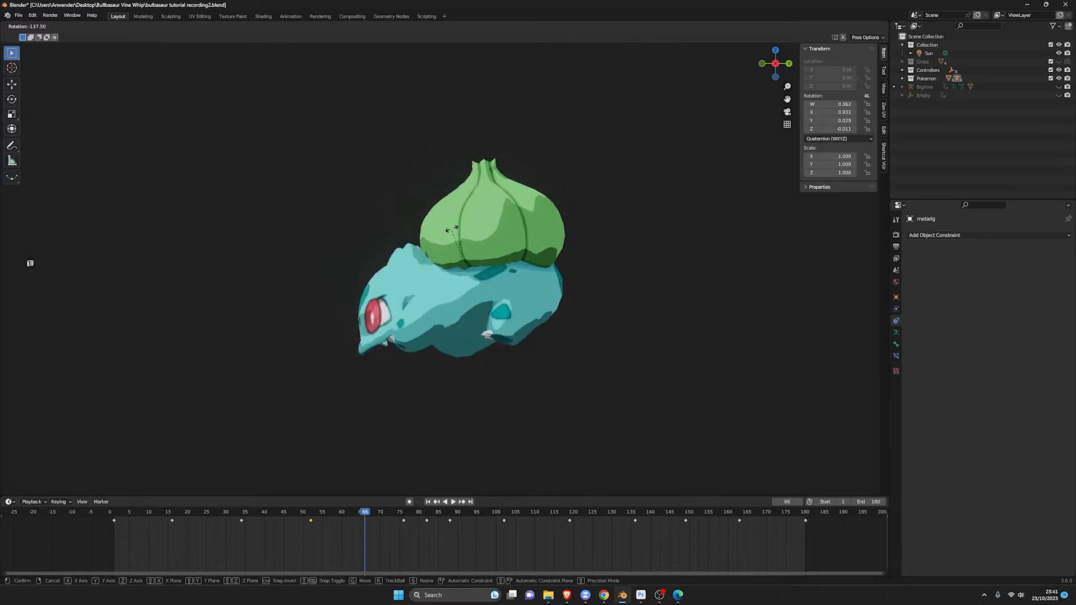
pyautogui.click(450, 245)
pyautogui.moveTo(449, 245); pyautogui.dragTo(481, 310, button='middle')
pyautogui.scroll(4, 439, 268)
pyautogui.press('r')
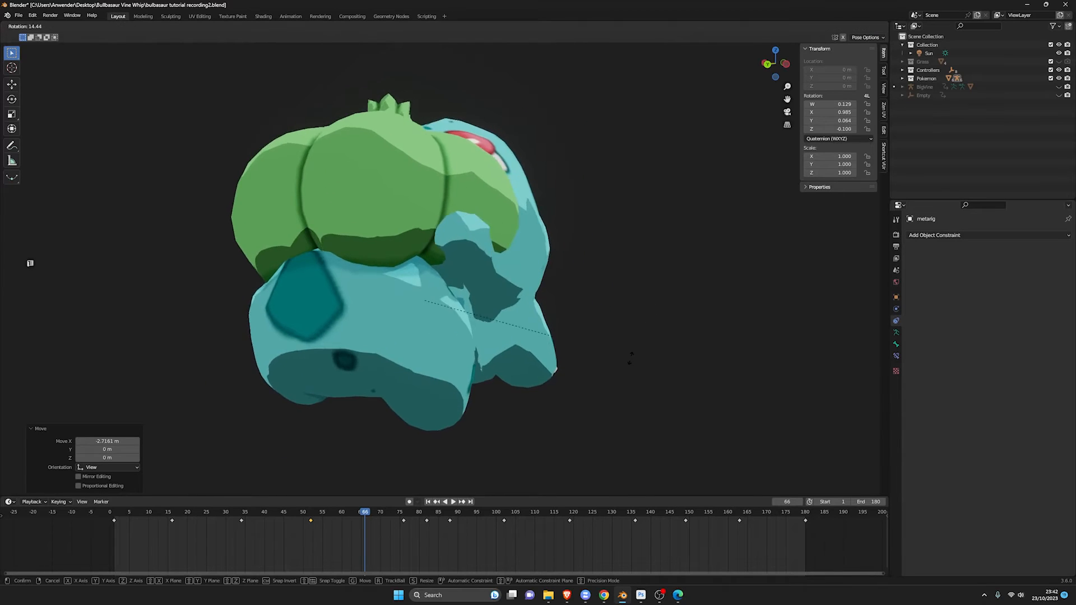
pyautogui.rightClick(321, 208)
pyautogui.hotkey('ctrl', 'z')
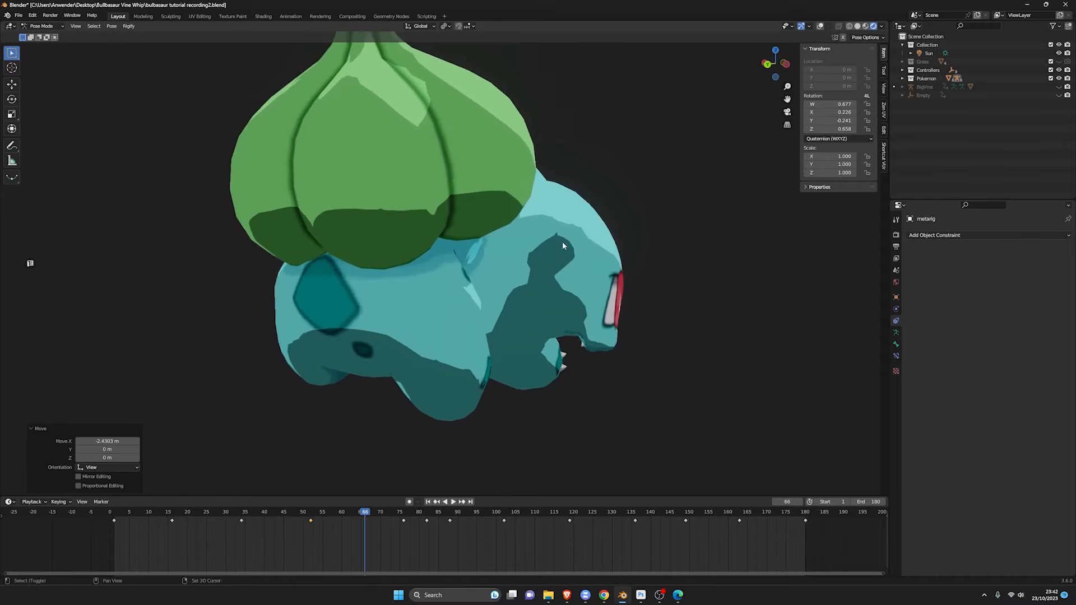
pyautogui.moveTo(563, 242); pyautogui.dragTo(336, 253, button='middle')
pyautogui.scroll(-4, 463, 275)
pyautogui.keyDown('shift'); pyautogui.moveTo(497, 263); pyautogui.dragTo(540, 240, button='middle'); pyautogui.keyUp('shift')
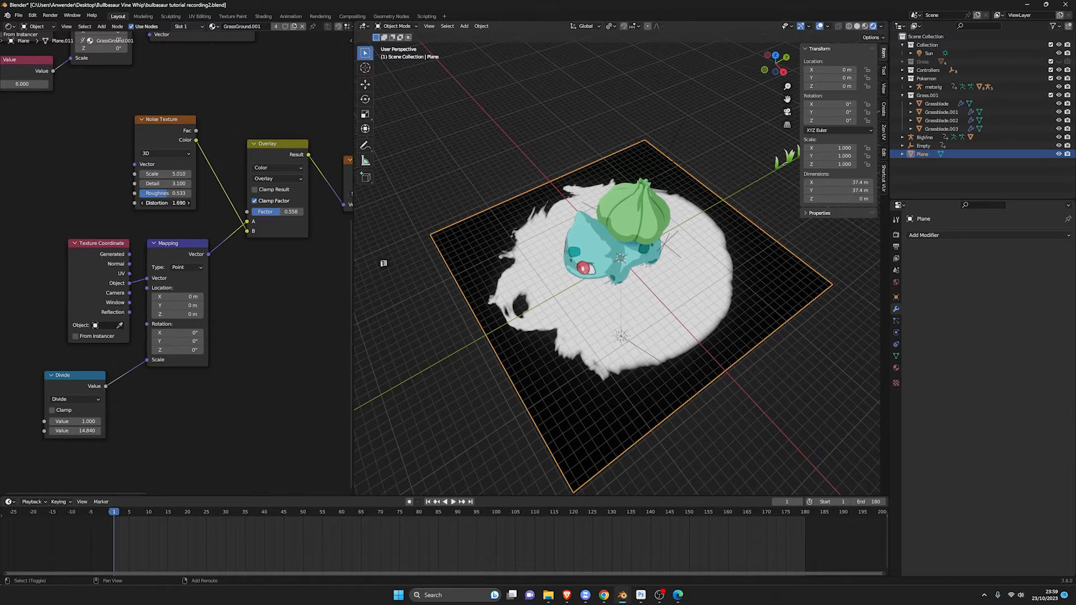
# - Shape the grass ground's ragged edge by setting its Noise Texture to scale 4.850 and distortion 1.560
pyautogui.moveTo(70, 194); pyautogui.dragTo(143, 220, button='middle')
pyautogui.moveTo(628, 321); pyautogui.dragTo(640, 303, button='middle')
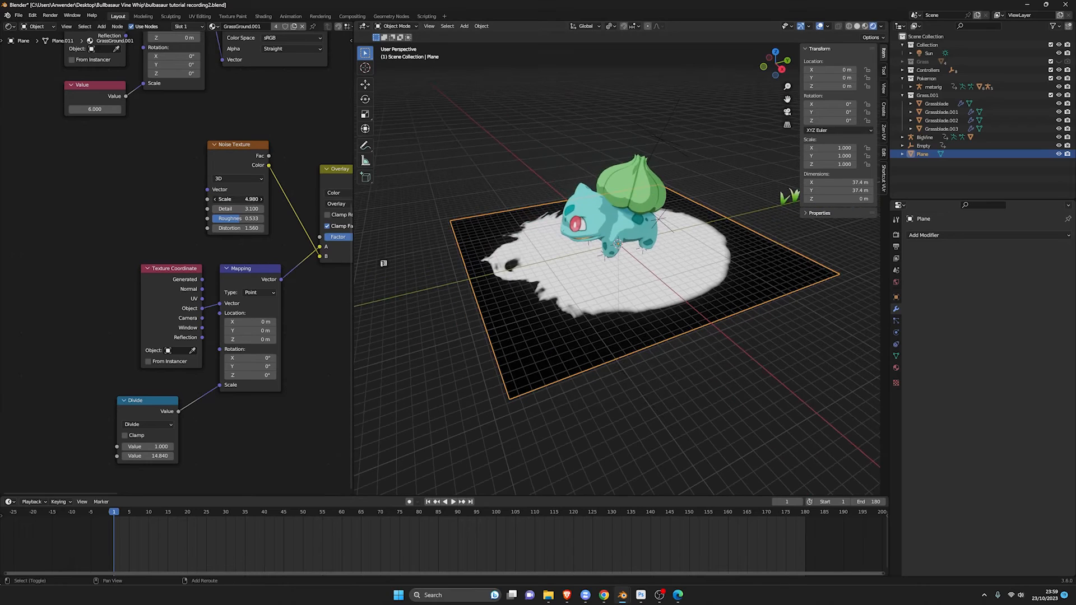
pyautogui.keyDown('shift'); pyautogui.moveTo(460, 247); pyautogui.dragTo(427, 273, button='middle'); pyautogui.keyUp('shift')
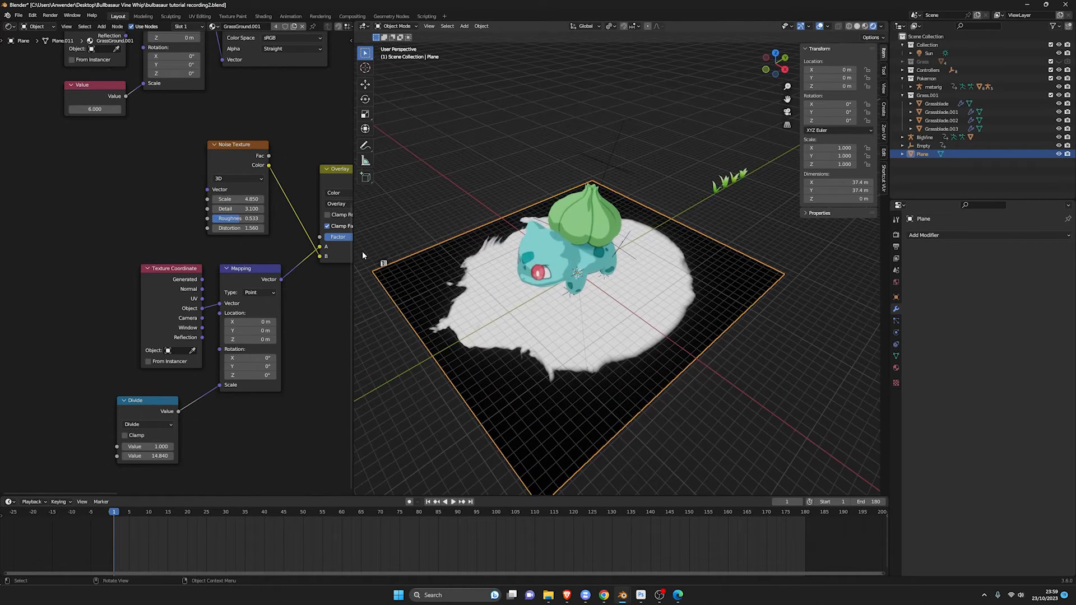
# - Route the GrassGround.001 Mix Shader to the Material Output to show the green grass texture with its transparent edge
pyautogui.scroll(-3, 185, 241)
pyautogui.moveTo(280, 149); pyautogui.dragTo(132, 197, button='middle')
pyautogui.keyDown('ctrl'); pyautogui.keyDown('shift'); pyautogui.click(190, 159); pyautogui.keyUp('shift'); pyautogui.keyUp('ctrl')
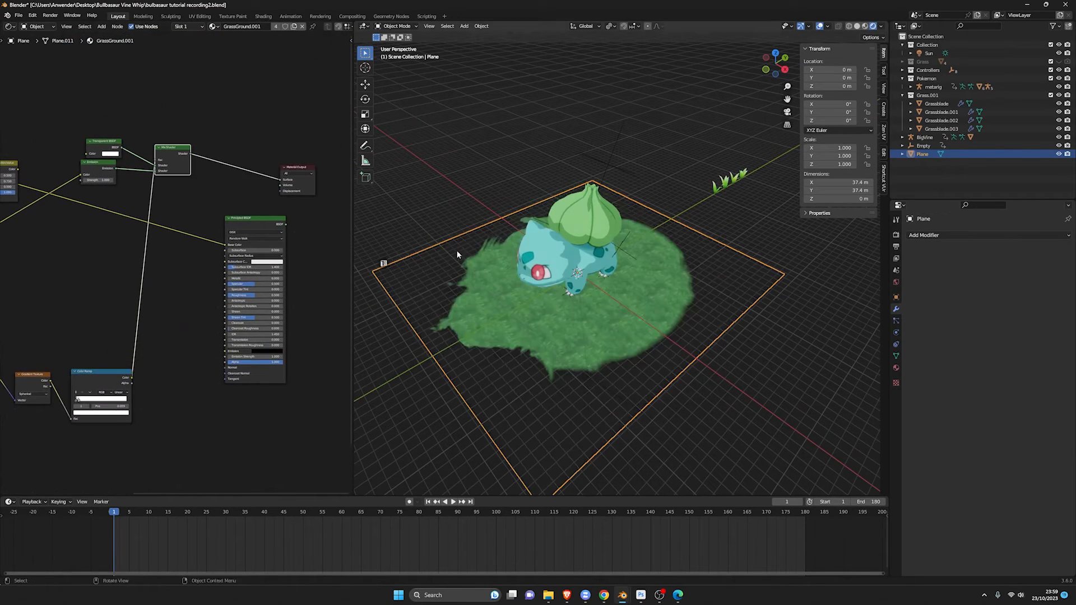
pyautogui.moveTo(456, 250); pyautogui.dragTo(682, 288, button='middle')
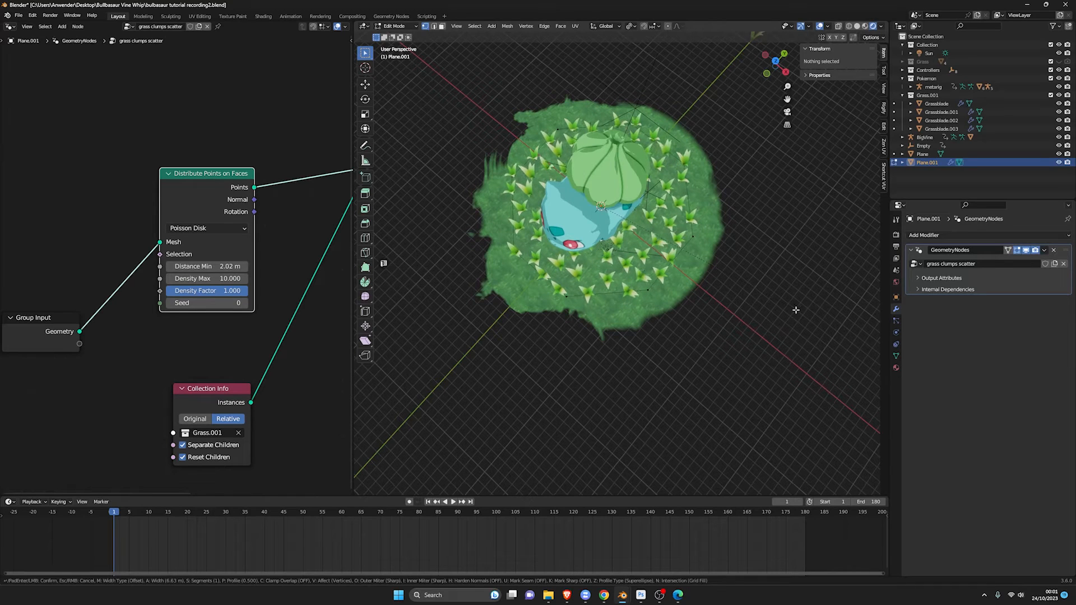
# - Bevel the corner vertices of the grass clump scatter plane by about 8.3 m with two segments, and leave Edit Mode
pyautogui.scroll(1, 795, 310)
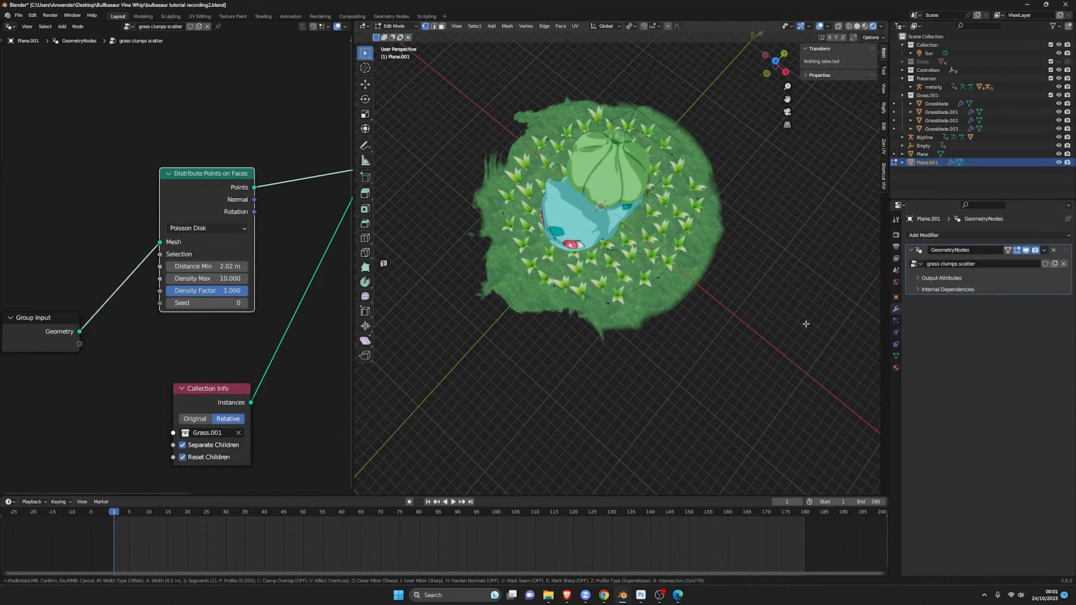
pyautogui.click(804, 322)
pyautogui.moveTo(778, 307); pyautogui.dragTo(646, 259, button='middle')
pyautogui.press('Tab')
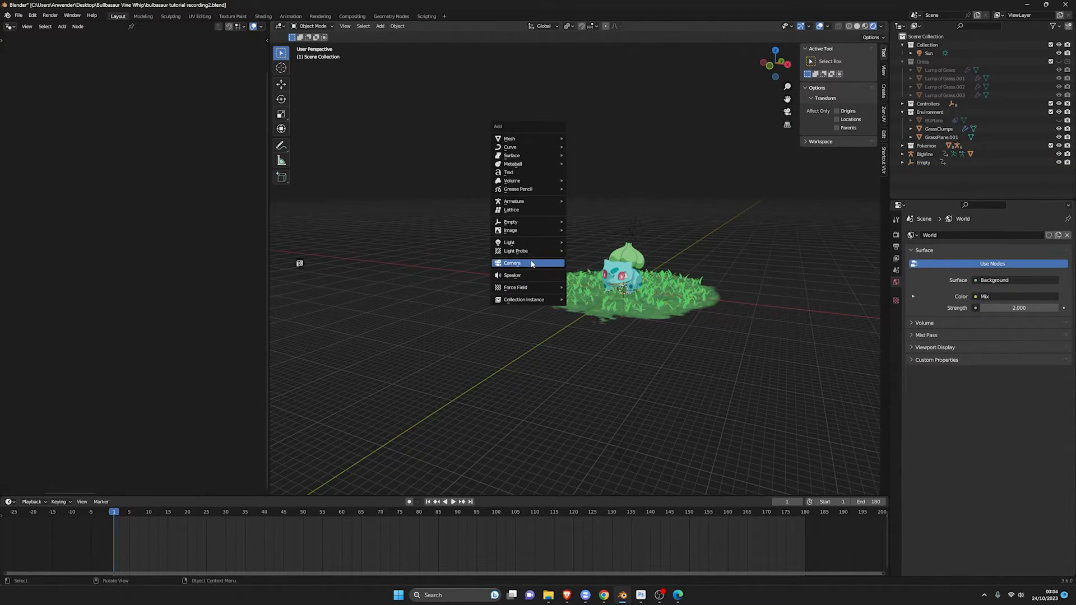
# - Add a camera to the scene
pyautogui.click(535, 264)
pyautogui.scroll(1, 594, 289)
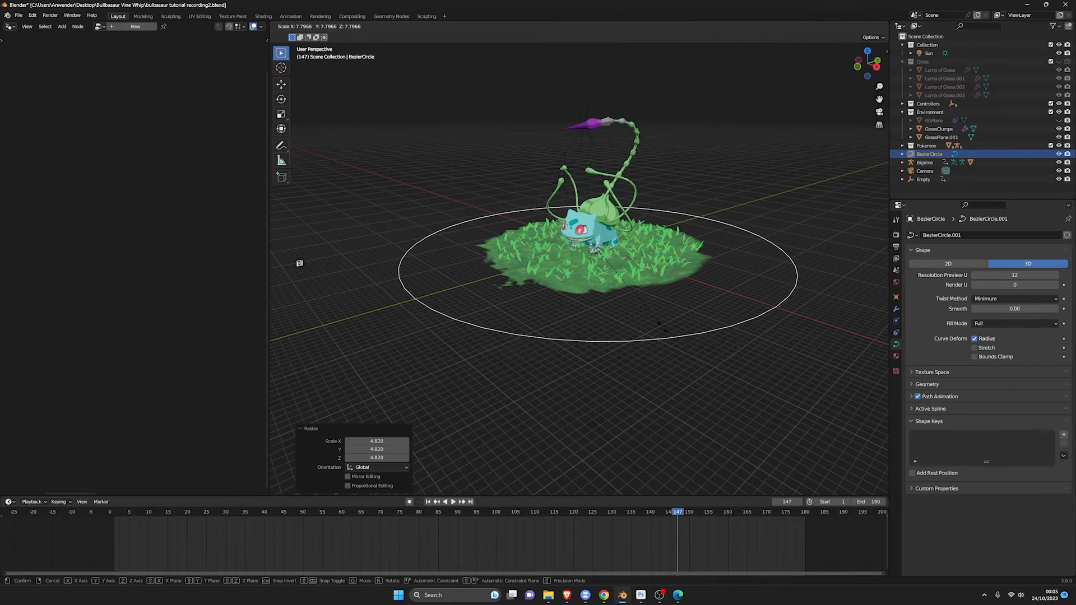
# - Enlarge the Bezier circle until it surrounds the whole grass patch, and move it vertically along Z
pyautogui.click(697, 374)
pyautogui.press('g')
pyautogui.press('z')
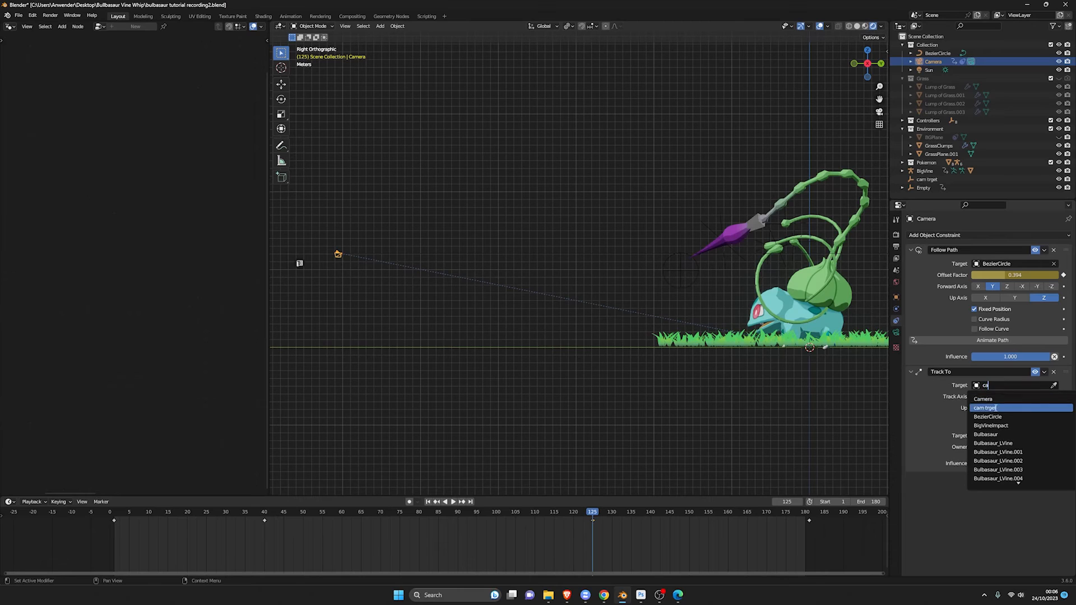
# - Set the empty "cam trget" as the target of the camera's Track To constraint
pyautogui.click(995, 408)
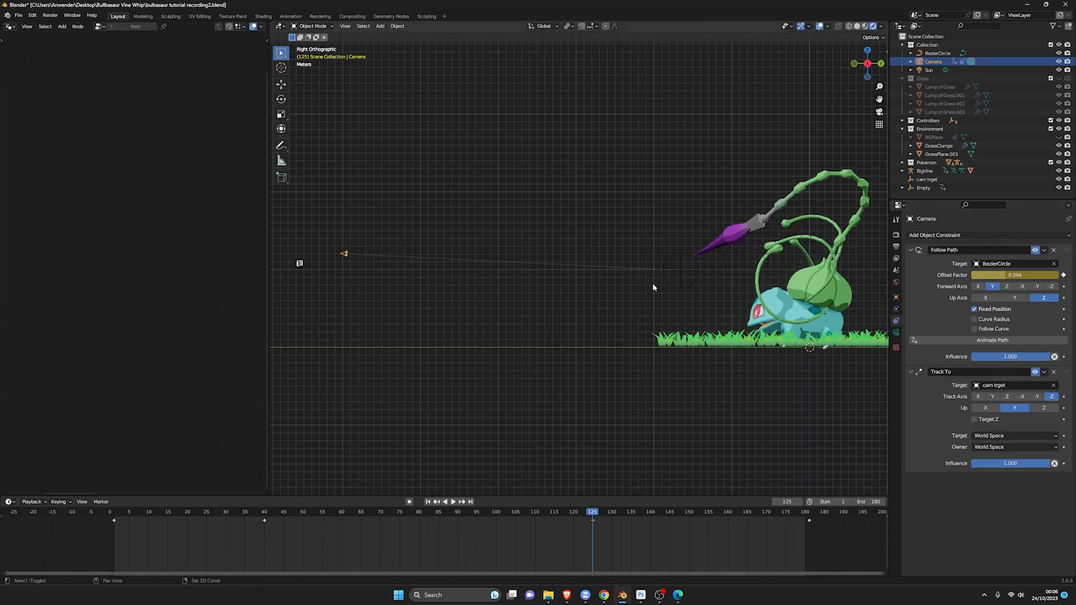
pyautogui.moveTo(652, 284); pyautogui.dragTo(558, 287, button='middle')
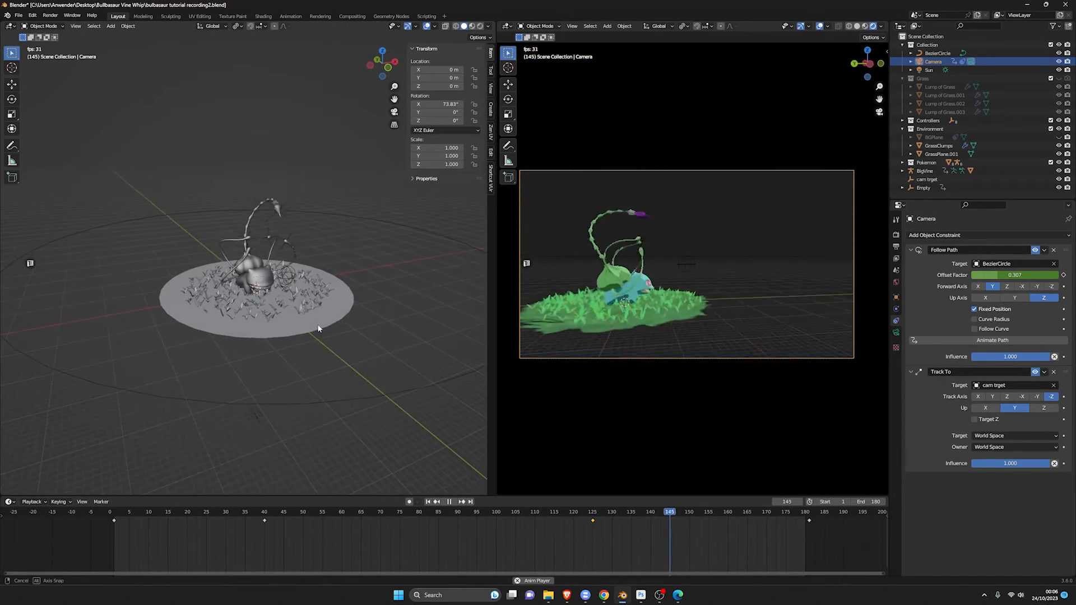
pyautogui.moveTo(284, 286); pyautogui.dragTo(272, 267, button='middle')
pyautogui.scroll(1, 293, 296)
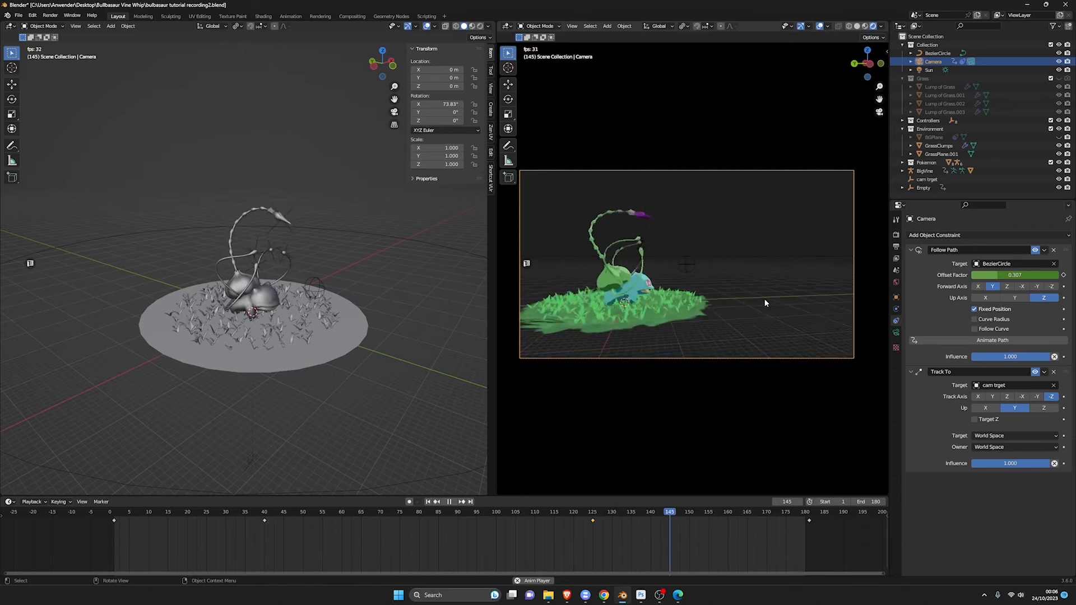
# - Lower the camera's tracking target "cam trget" by about 2.88 m along the global Z axis
pyautogui.click(687, 265)
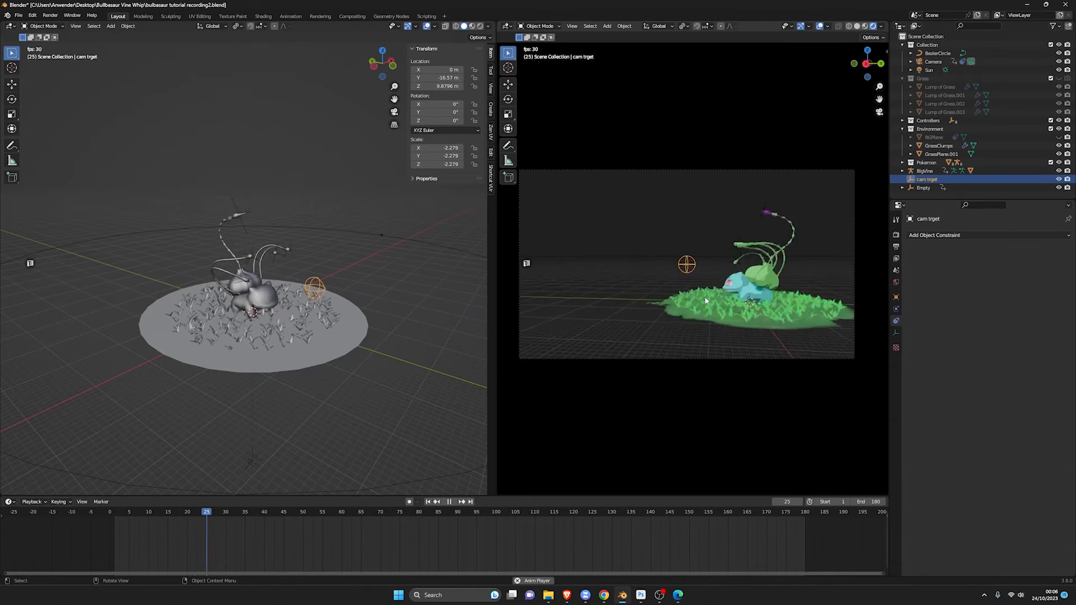
pyautogui.press('g')
pyautogui.press('z')
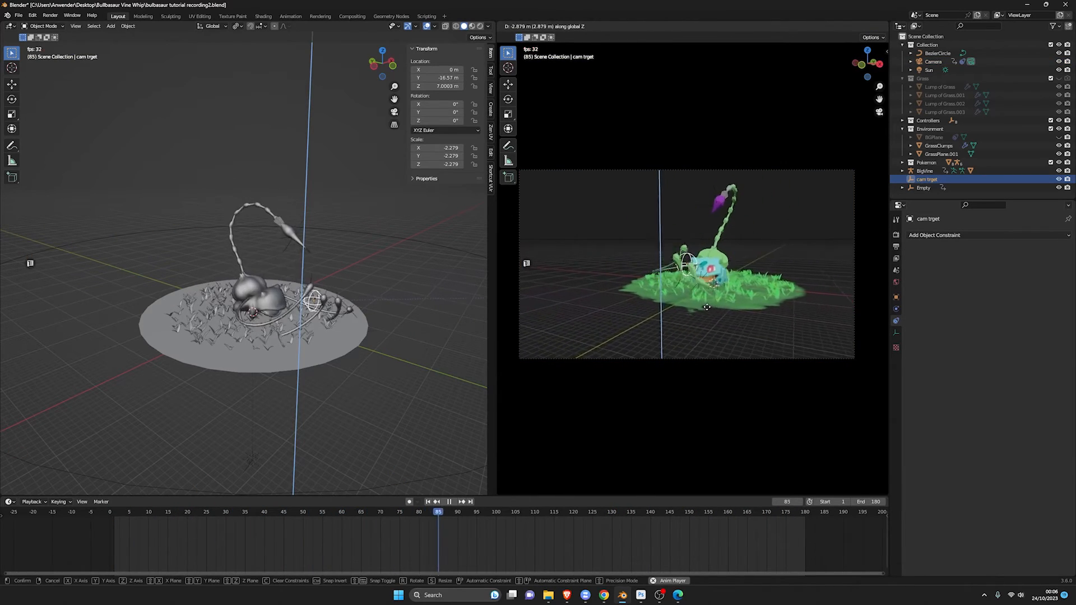
pyautogui.click(707, 307)
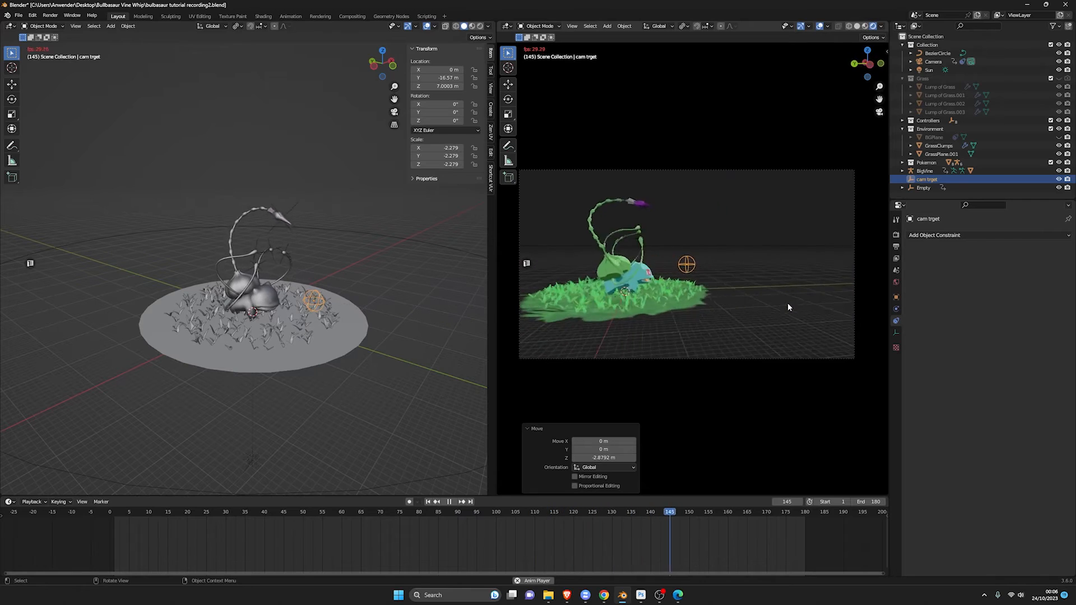
# - Scrub the timeline forward from frame 88 to preview the green impact effect on its plane
pyautogui.click(605, 244)
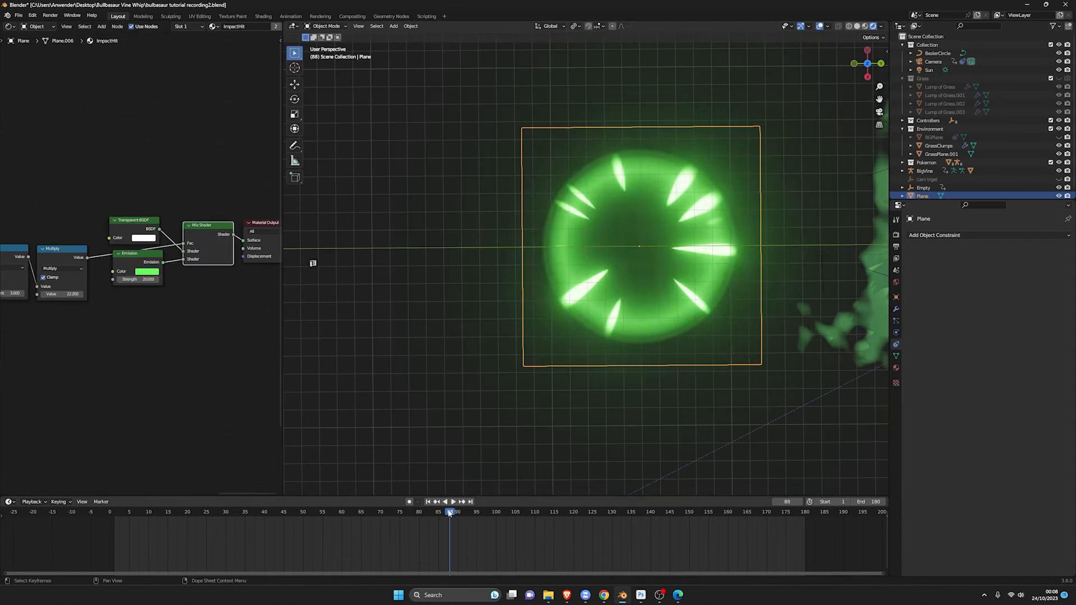
pyautogui.moveTo(449, 513); pyautogui.dragTo(486, 514)
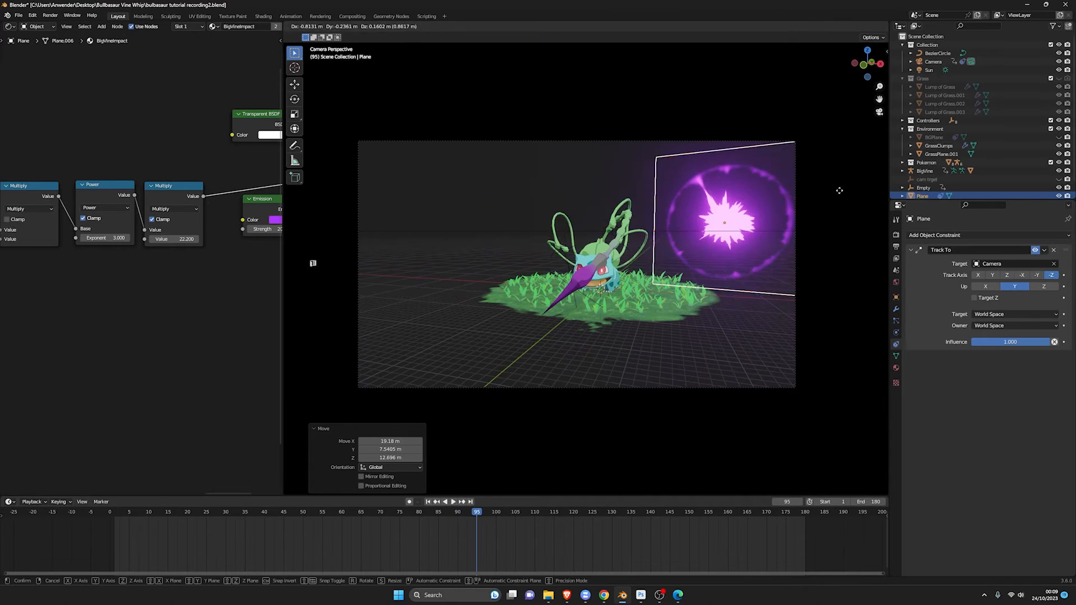
# - Move the purple impact plane in front of the big vine's tip around frame 95 and preview its burst in camera view
pyautogui.press('g')
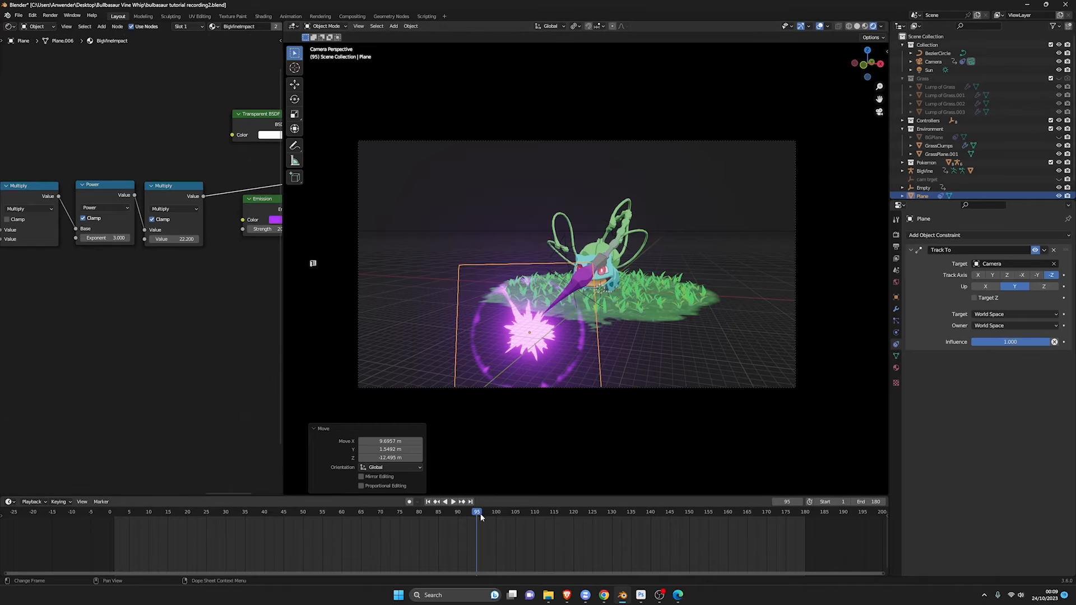
pyautogui.moveTo(480, 516)
pyautogui.mouseDown()
pyautogui.moveTo(435, 515)
pyautogui.moveTo(470, 523)
pyautogui.mouseUp()
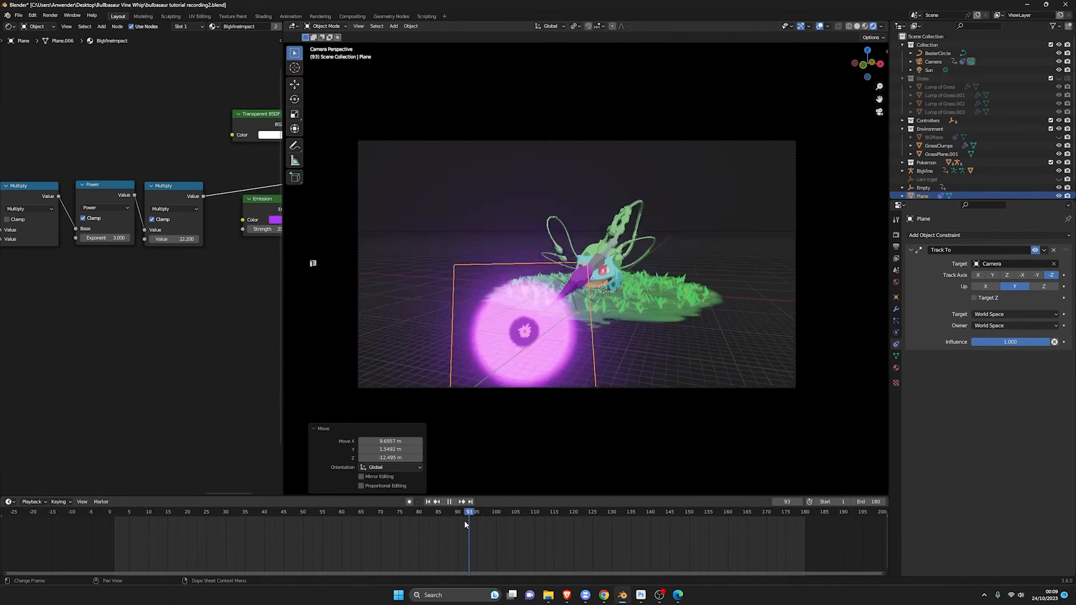
pyautogui.press('Escape')
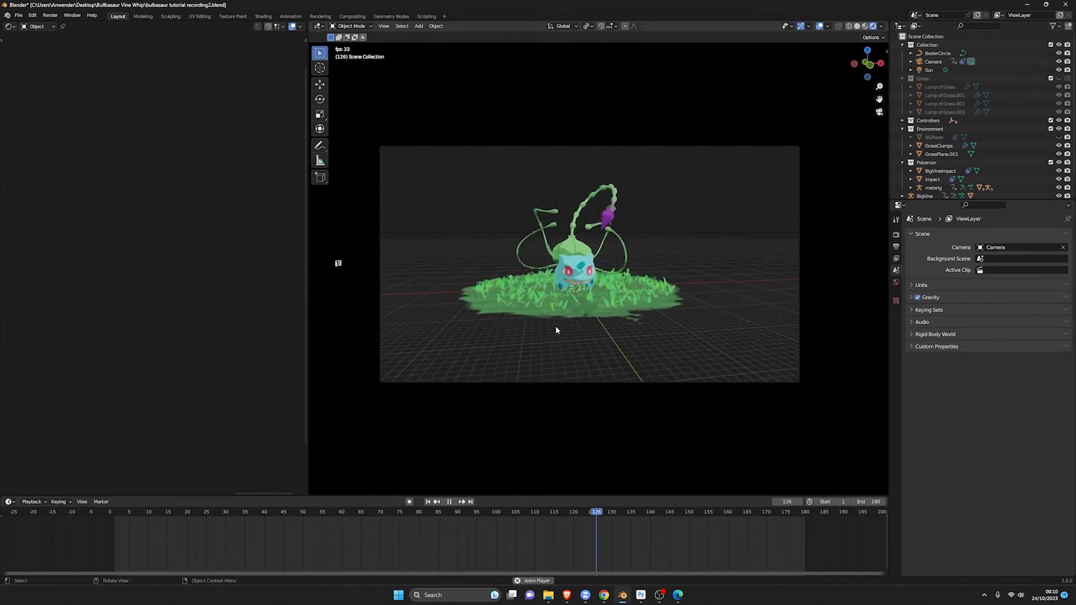
pyautogui.click(555, 325)
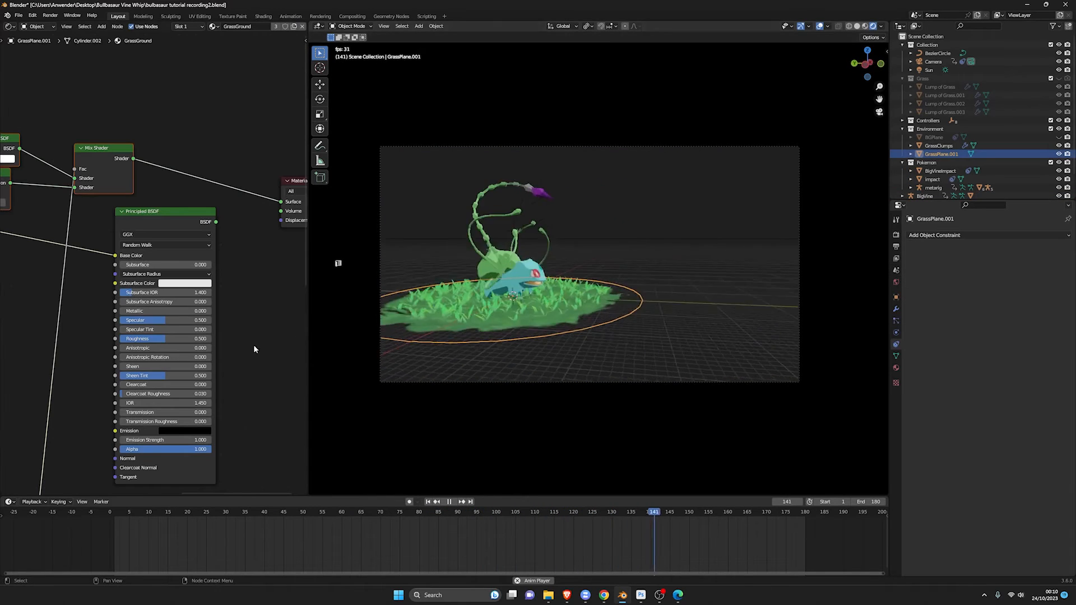
pyautogui.click(457, 258)
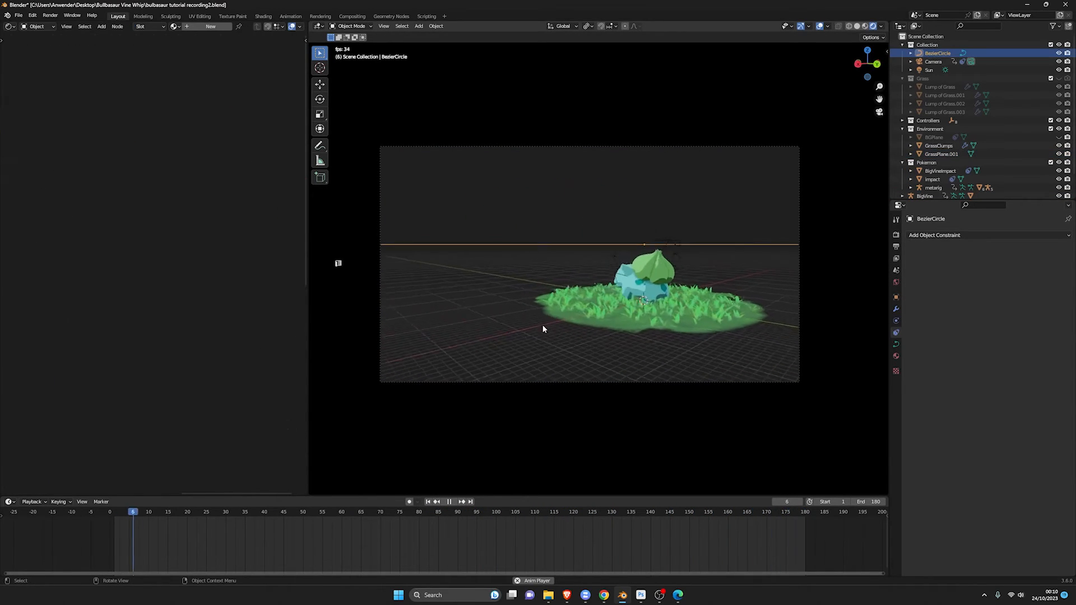
pyautogui.click(519, 207)
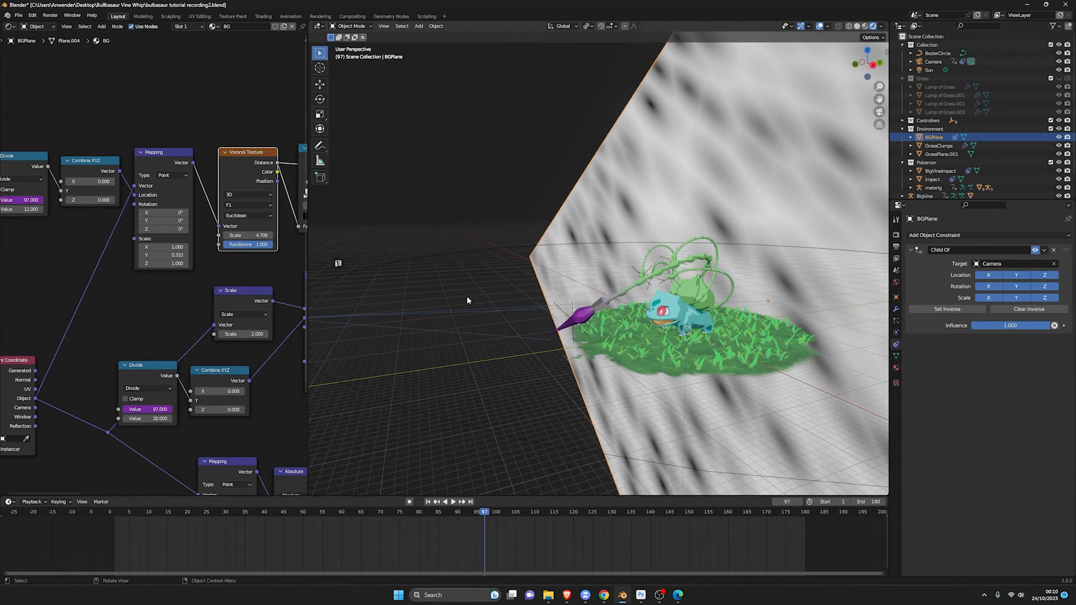
# - Preview the Color Ramp after the Voronoi Texture and the stretched Noise Texture of the BG material on the background plane
pyautogui.moveTo(477, 304); pyautogui.dragTo(635, 268, button='middle')
pyautogui.moveTo(245, 257); pyautogui.dragTo(57, 274, button='middle')
pyautogui.keyDown('ctrl'); pyautogui.keyDown('shift'); pyautogui.click(141, 189); pyautogui.keyUp('shift'); pyautogui.keyUp('ctrl')
pyautogui.moveTo(552, 200); pyautogui.dragTo(596, 229, button='middle')
pyautogui.moveTo(98, 313)
pyautogui.keyDown('shift'); pyautogui.mouseDown(button='middle')
pyautogui.moveTo(102, 295)
pyautogui.moveTo(60, 253)
pyautogui.mouseUp(button='middle'); pyautogui.keyUp('shift')
pyautogui.keyDown('ctrl'); pyautogui.keyDown('shift'); pyautogui.click(179, 245); pyautogui.keyUp('shift'); pyautogui.keyUp('ctrl')
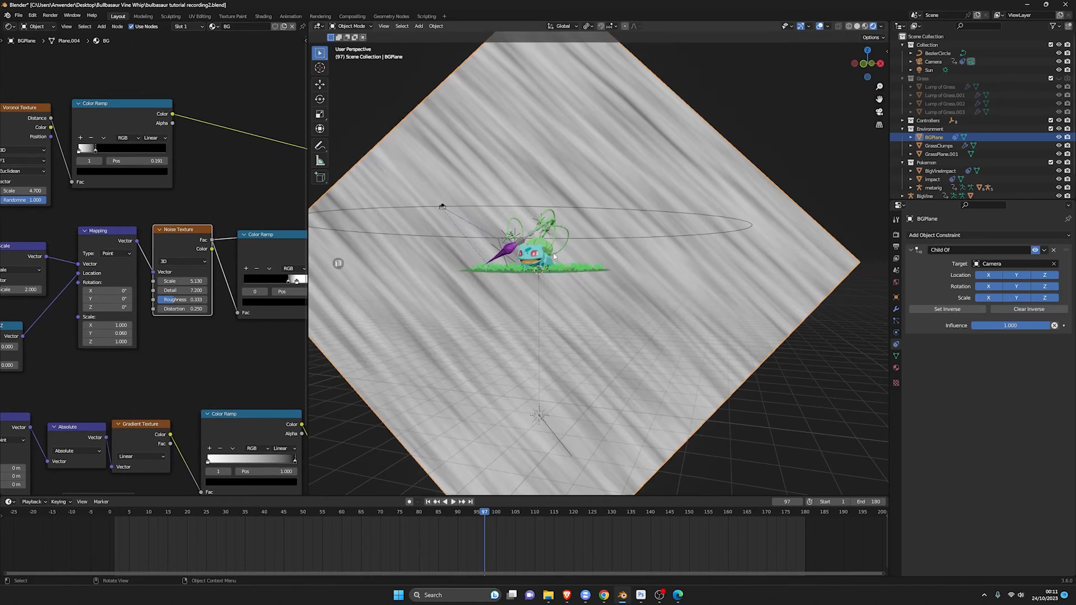
# - Lower the scale of the Noise Texture in the BG material to 3.420
pyautogui.moveTo(583, 224)
pyautogui.mouseDown(button='middle')
pyautogui.moveTo(615, 246)
pyautogui.moveTo(605, 253)
pyautogui.mouseUp(button='middle')
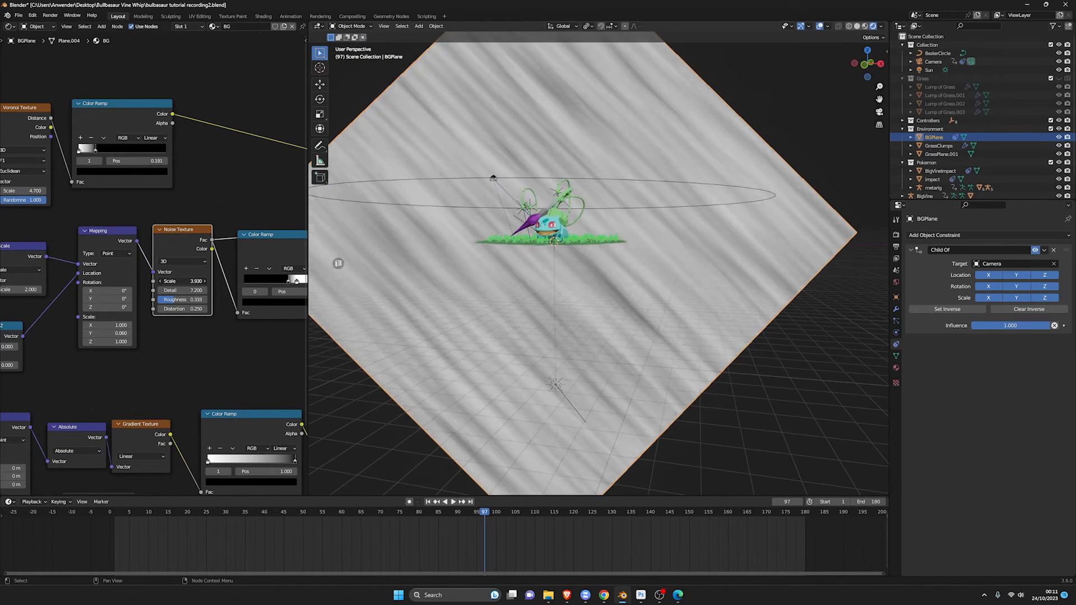
pyautogui.keyDown('shift'); pyautogui.moveTo(117, 398); pyautogui.dragTo(180, 387, button='middle'); pyautogui.keyUp('shift')
pyautogui.moveTo(247, 270); pyautogui.dragTo(225, 269)
pyautogui.moveTo(370, 312); pyautogui.dragTo(347, 340, button='middle')
pyautogui.moveTo(451, 283); pyautogui.dragTo(482, 257, button='middle')
pyautogui.moveTo(219, 369); pyautogui.dragTo(106, 364, button='middle')
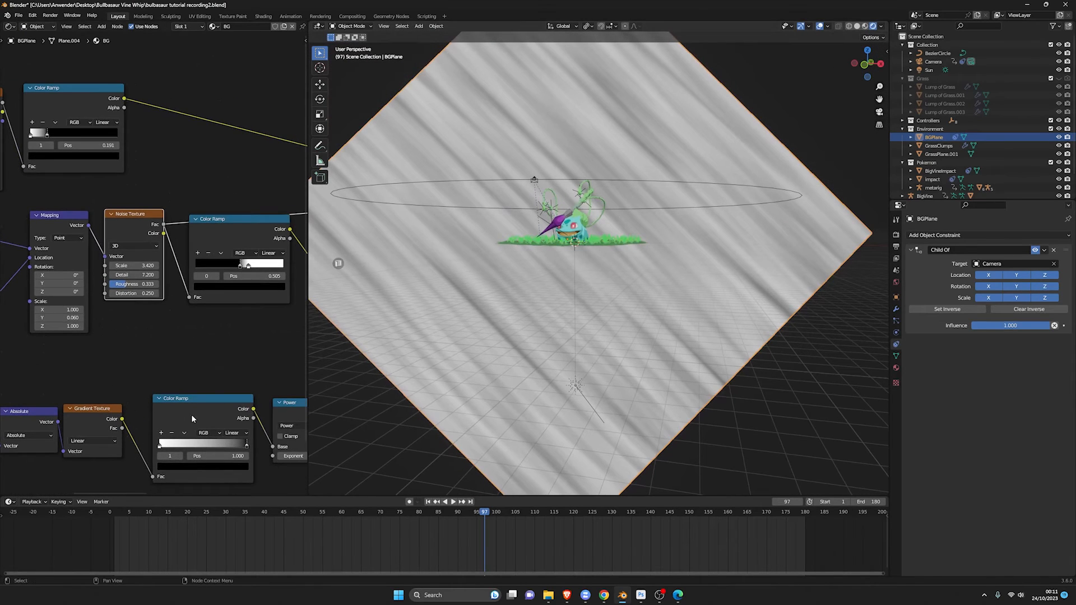
# - Preview the gradient's Color Ramp output on the background plane
pyautogui.keyDown('ctrl'); pyautogui.keyDown('shift'); pyautogui.click(246, 397); pyautogui.keyUp('shift'); pyautogui.keyUp('ctrl')
pyautogui.moveTo(248, 346); pyautogui.dragTo(208, 359, button='middle')
pyautogui.moveTo(580, 298); pyautogui.dragTo(503, 319, button='middle')
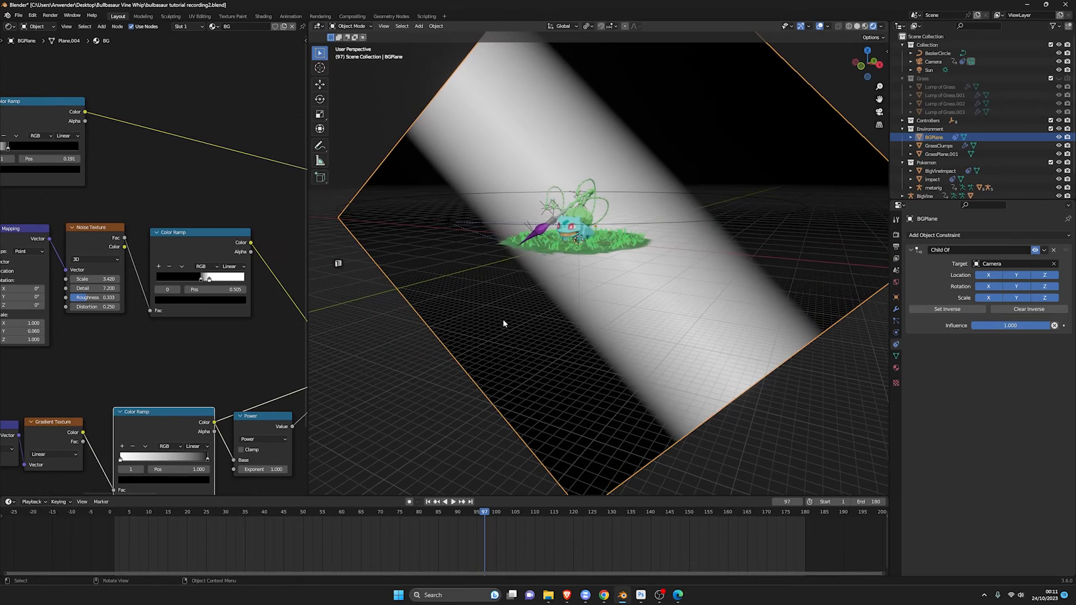
# - Preview the remaining BG material nodes up to the blue-green-yellow Color Ramp on the background plane, and scrub back to frame 66
pyautogui.moveTo(221, 350); pyautogui.dragTo(67, 382, button='middle')
pyautogui.keyDown('ctrl'); pyautogui.keyDown('shift'); pyautogui.click(187, 312); pyautogui.keyUp('shift'); pyautogui.keyUp('ctrl')
pyautogui.moveTo(552, 325); pyautogui.dragTo(585, 314, button='middle')
pyautogui.keyDown('shift'); pyautogui.moveTo(147, 372); pyautogui.dragTo(50, 365, button='middle'); pyautogui.keyUp('shift')
pyautogui.keyDown('ctrl'); pyautogui.keyDown('shift'); pyautogui.click(176, 280); pyautogui.keyUp('shift'); pyautogui.keyUp('ctrl')
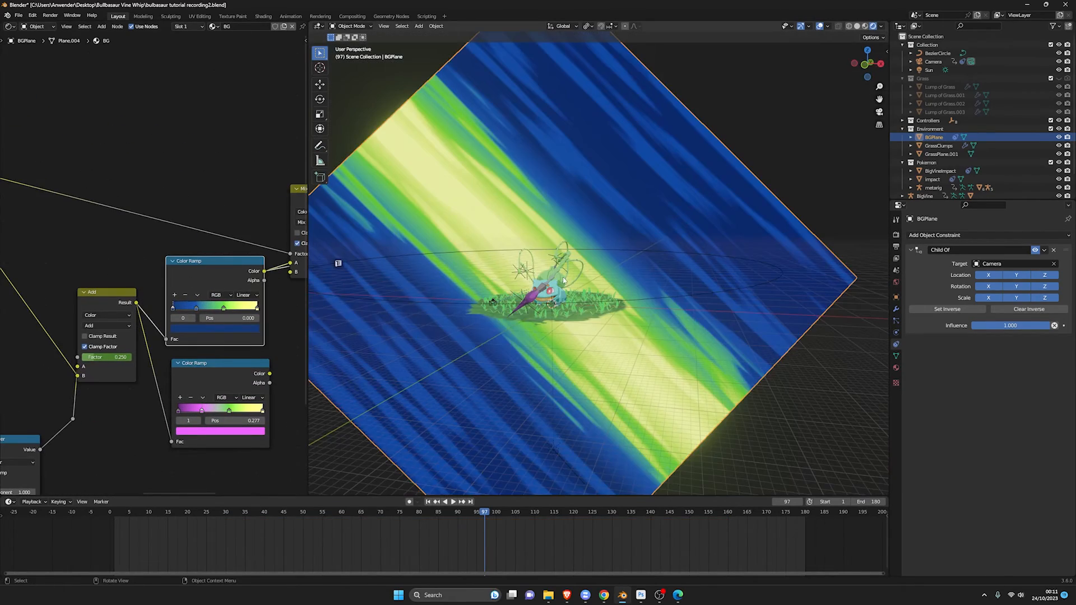
pyautogui.moveTo(563, 281); pyautogui.dragTo(629, 269, button='middle')
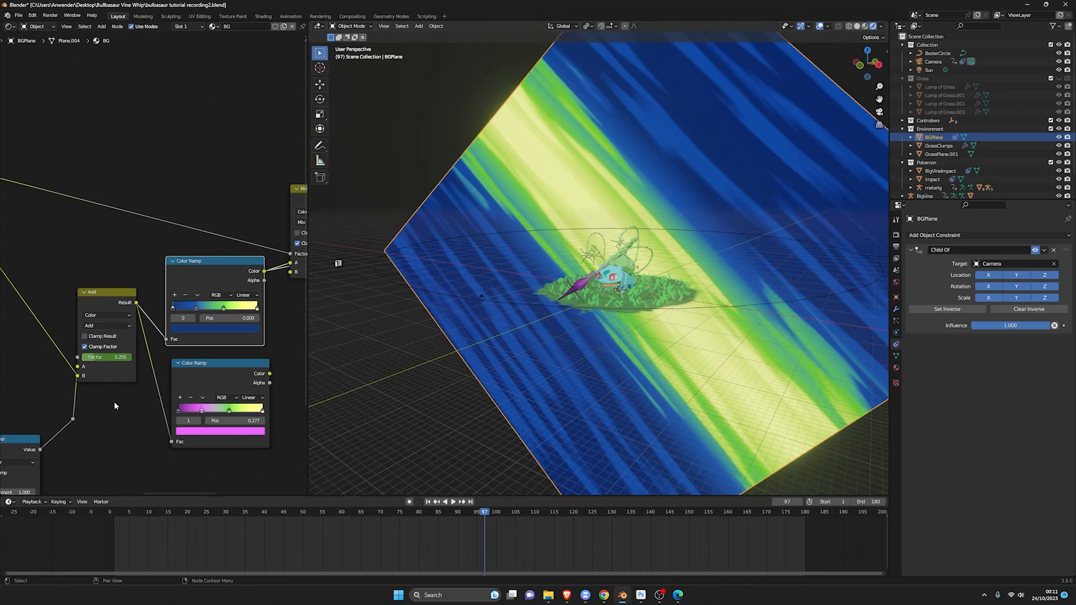
pyautogui.moveTo(485, 518); pyautogui.dragTo(364, 511)
pyautogui.moveTo(220, 206); pyautogui.dragTo(146, 226, button='middle')
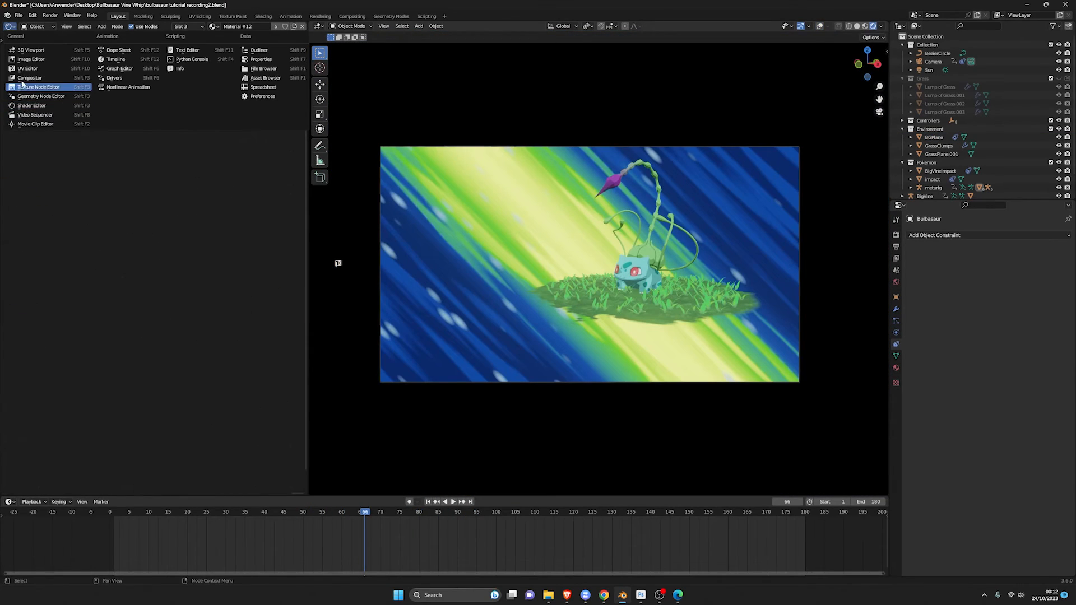
# - In the Compositor, insert a Lens Distortion node between the Render Layers and Composite nodes
pyautogui.click(25, 78)
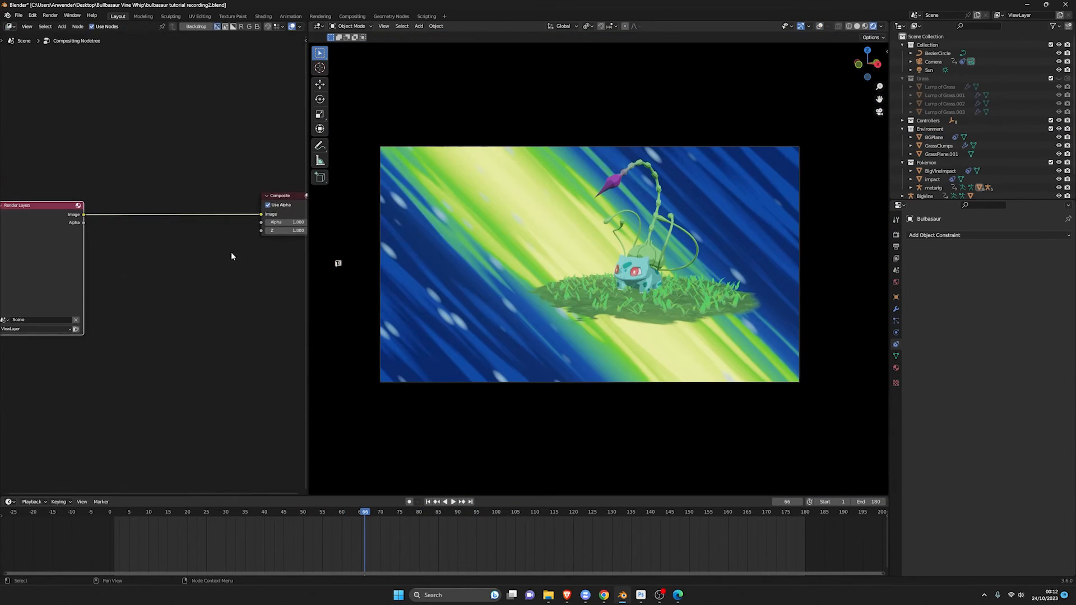
pyautogui.scroll(3, 152, 263)
pyautogui.press('F3')
pyautogui.write('lens d')
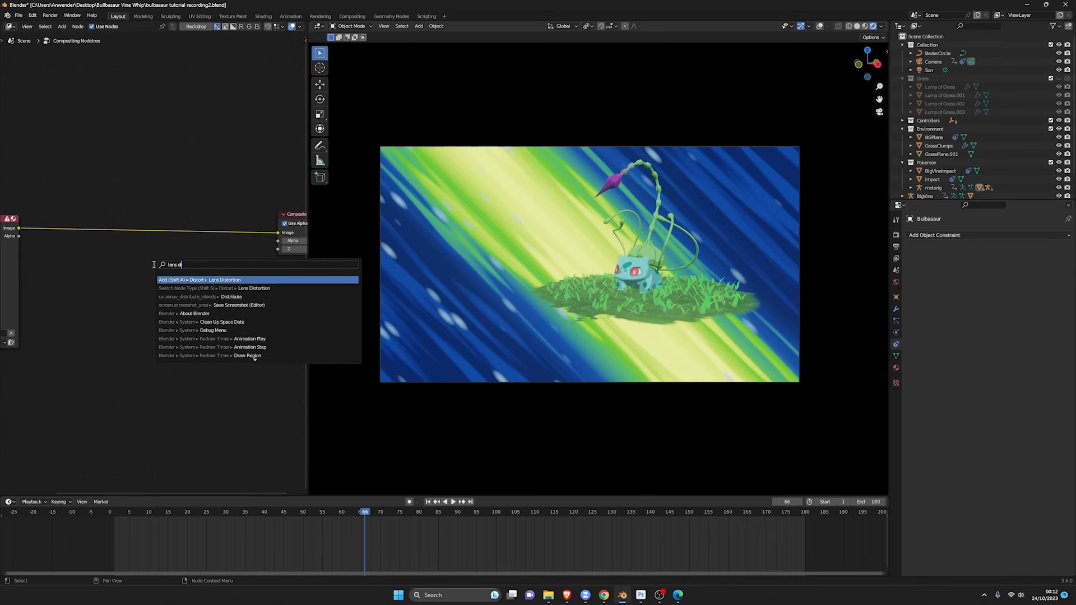
pyautogui.write('istor')
pyautogui.press('Return')
pyautogui.click(91, 209)
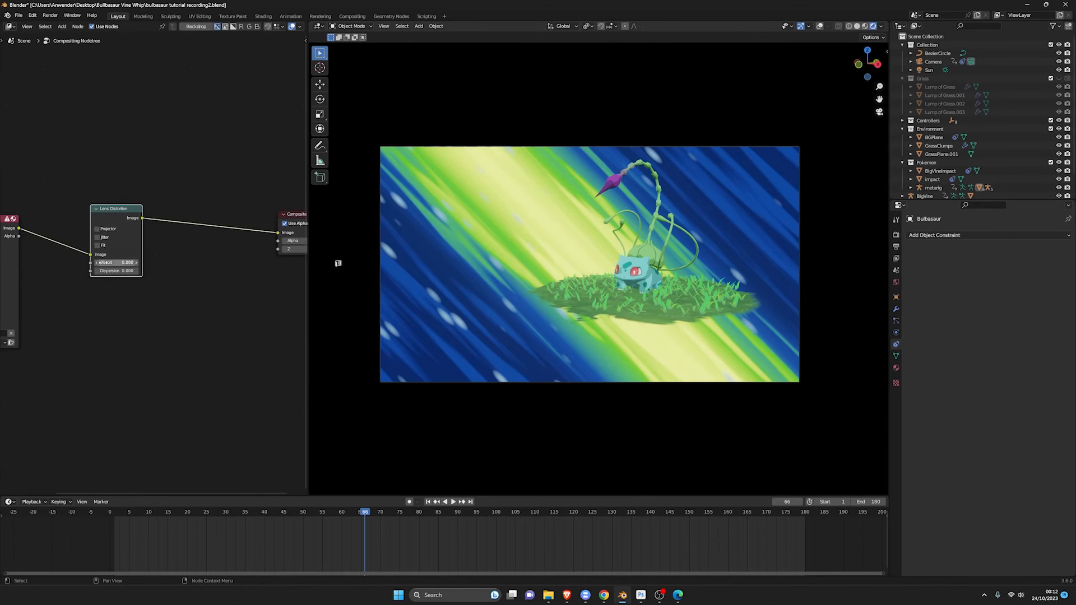
pyautogui.scroll(3, 149, 261)
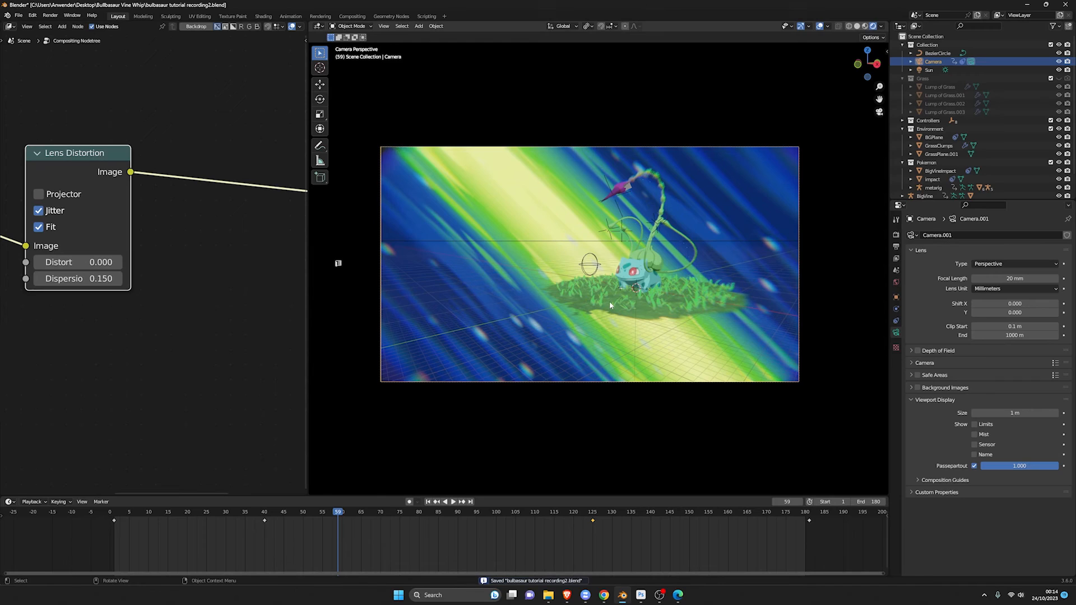
# - Scale the BezierCircle camera path up by a factor of about 1.26
pyautogui.scroll(1, 610, 301)
pyautogui.click(666, 236)
pyautogui.press('s')
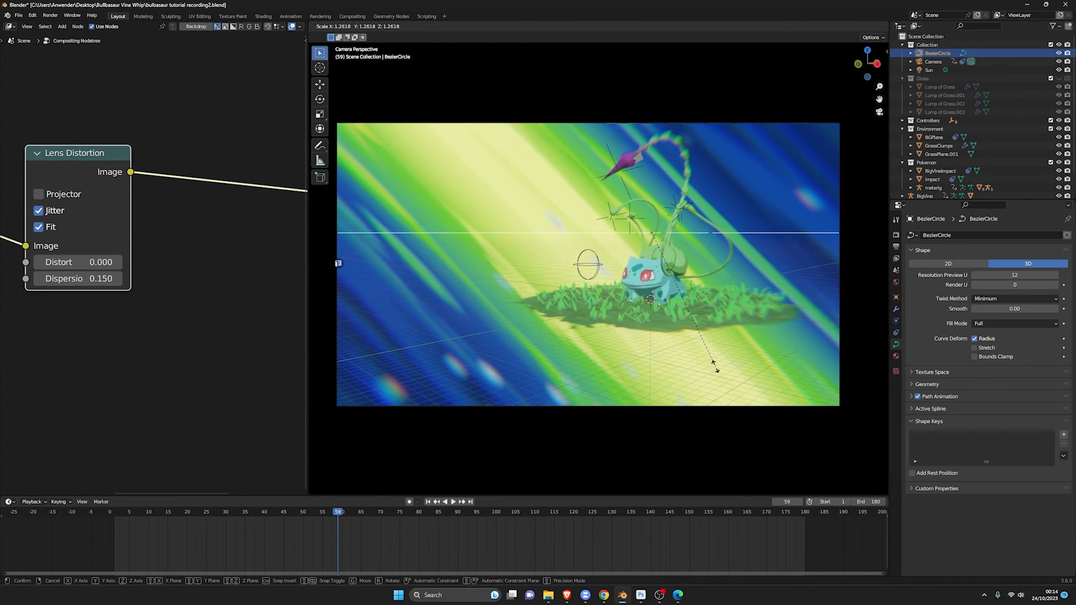
pyautogui.click(716, 367)
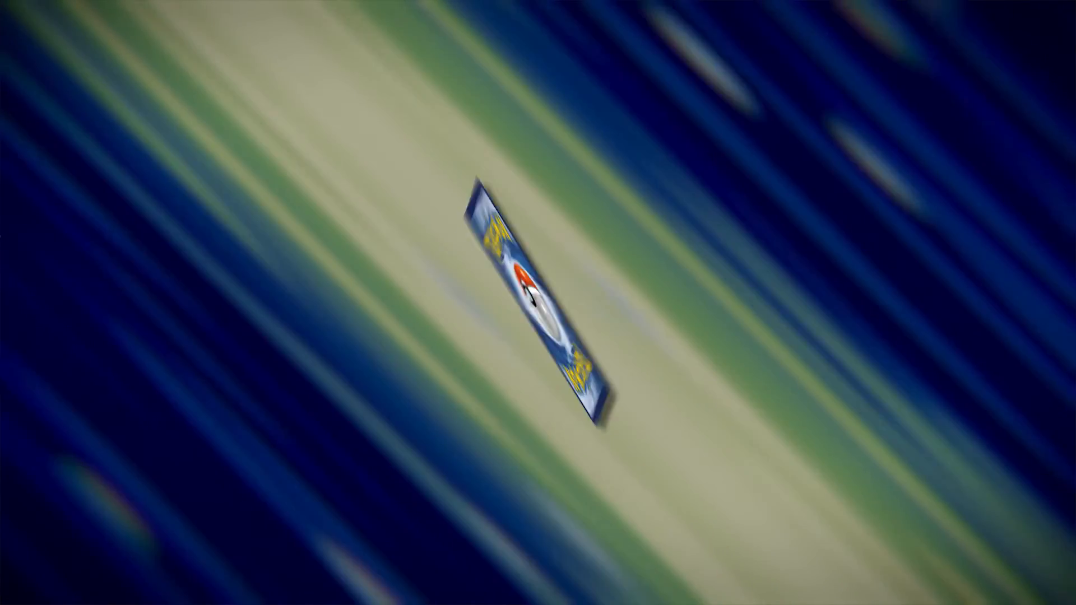